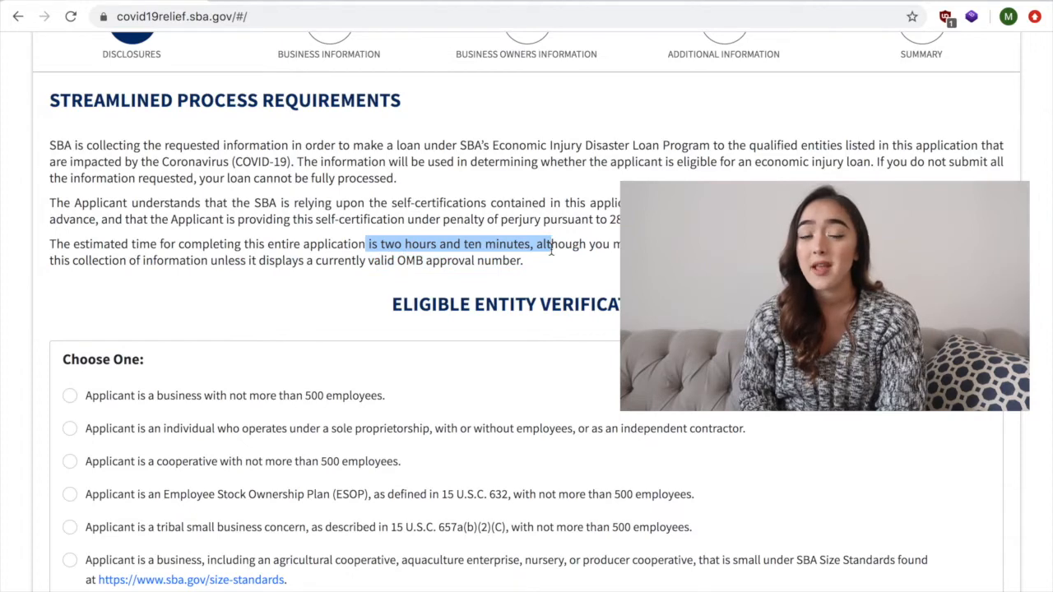
- Choose the eligible entity option for an individual operating under a sole proprietorship or as an independent contractor
{"action": "left_click", "coordinate": [562, 277]}
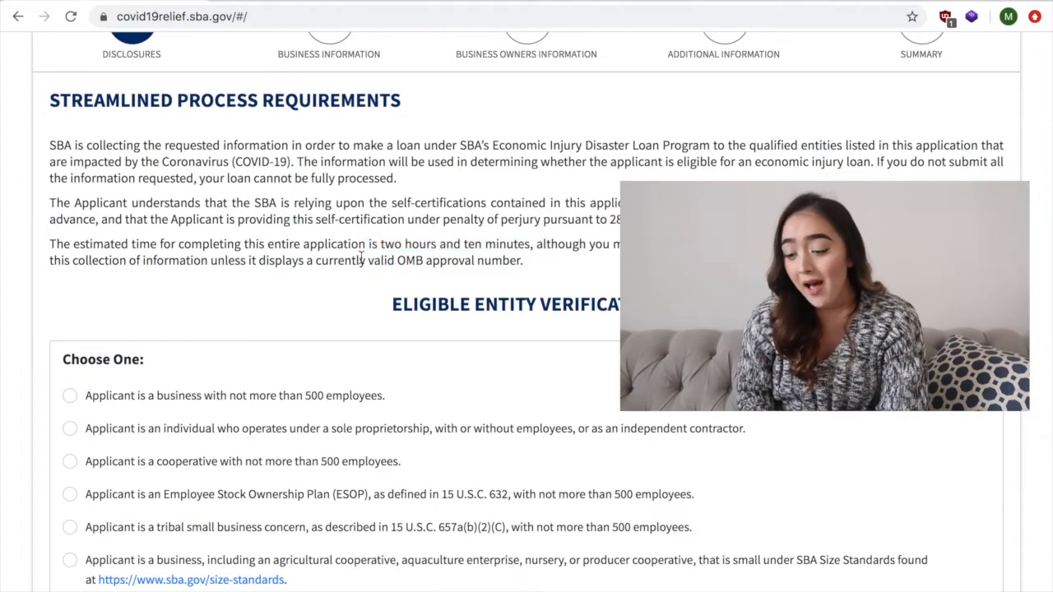
{"action": "scroll", "coordinate": [289, 263], "scroll_direction": "down", "scroll_amount": 3}
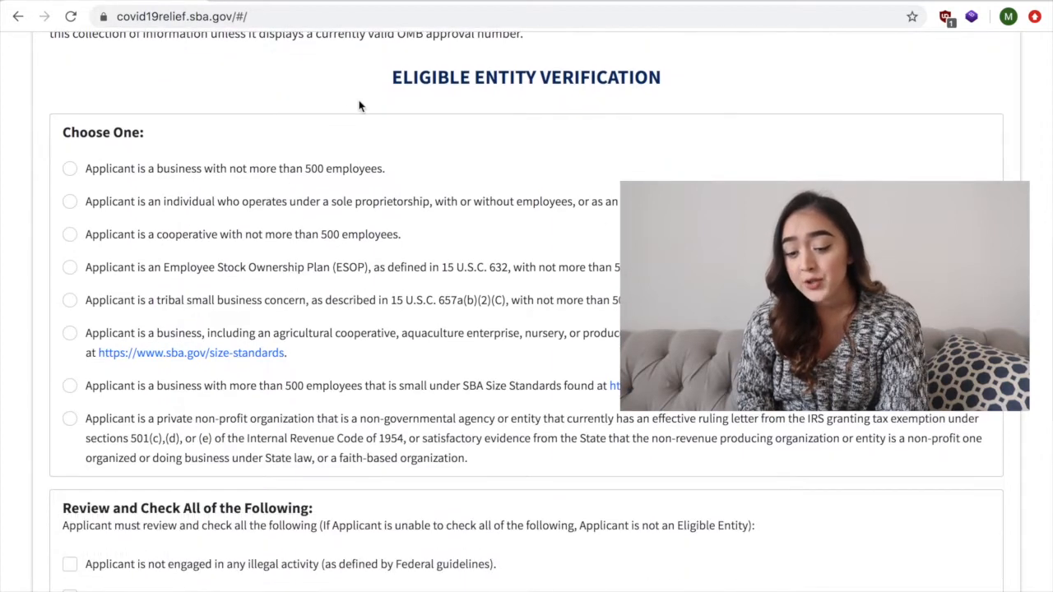
{"action": "scroll", "coordinate": [263, 193], "scroll_direction": "down", "scroll_amount": 1}
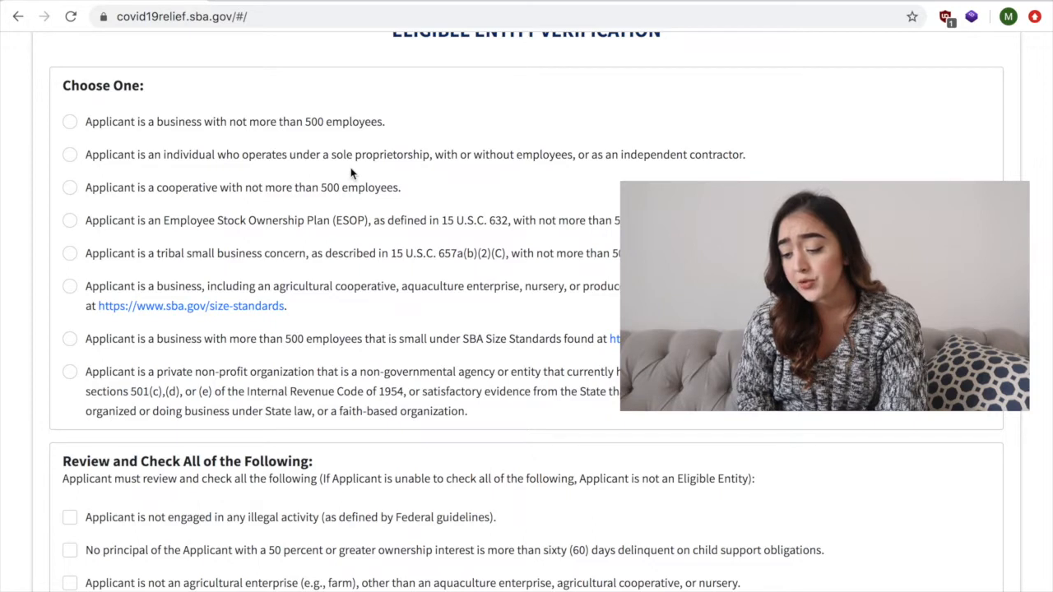
{"action": "left_click", "coordinate": [121, 133]}
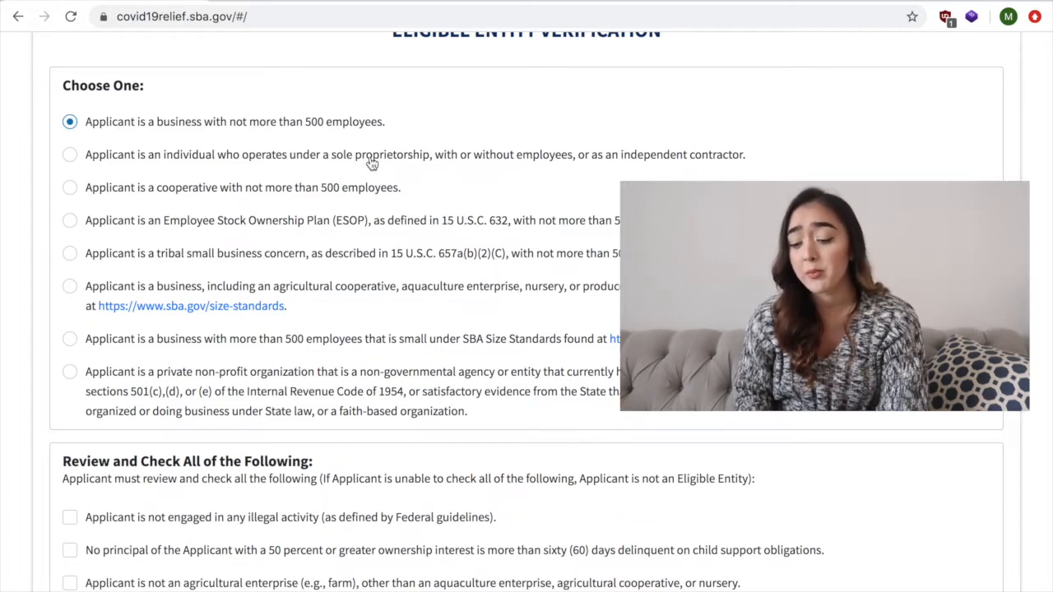
{"action": "left_click", "coordinate": [71, 156]}
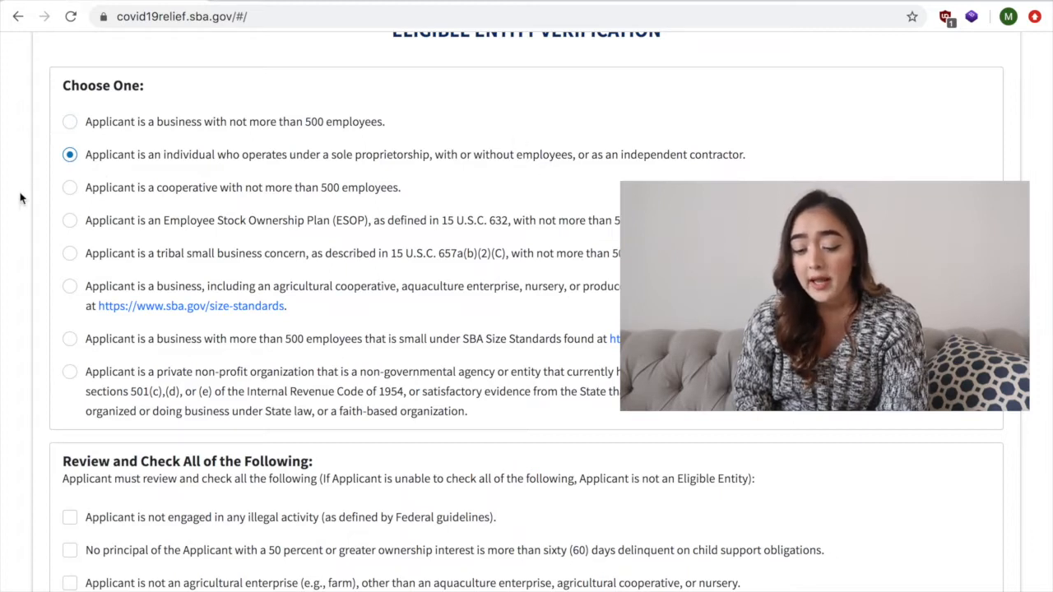
- Check all seven eligibility statements under Review and Check All of the Following and continue to the business information page
{"action": "scroll", "coordinate": [147, 204], "scroll_direction": "down", "scroll_amount": 1}
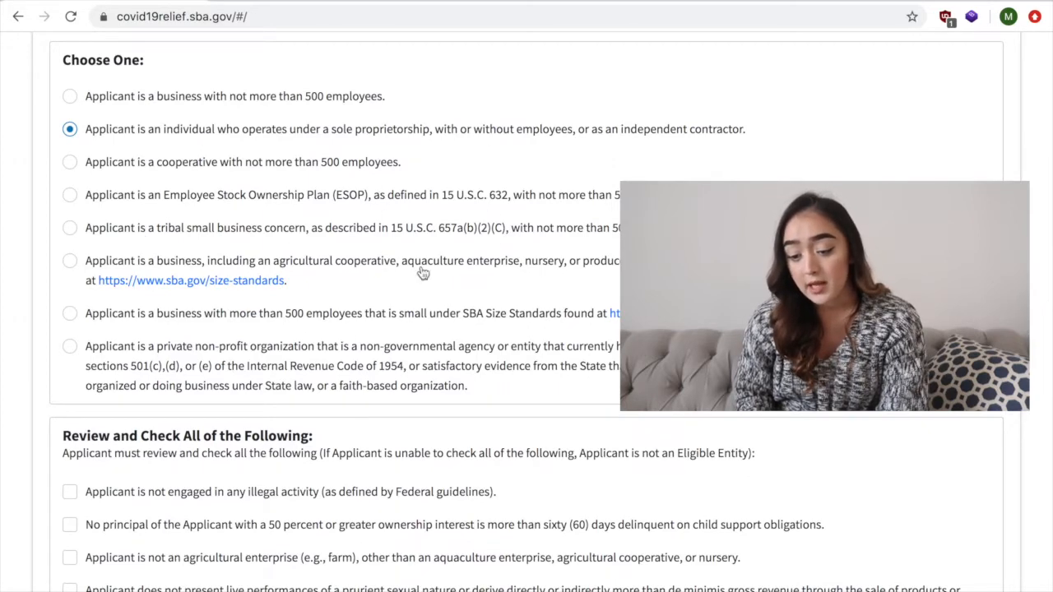
{"action": "scroll", "coordinate": [425, 252], "scroll_direction": "down", "scroll_amount": 5}
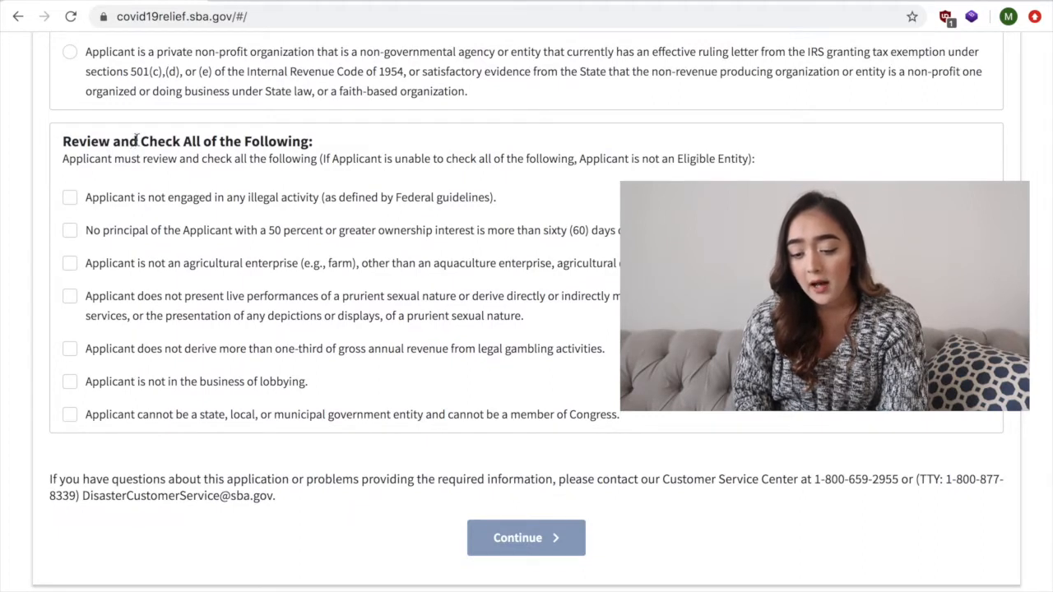
{"action": "scroll", "coordinate": [293, 271], "scroll_direction": "down", "scroll_amount": 1}
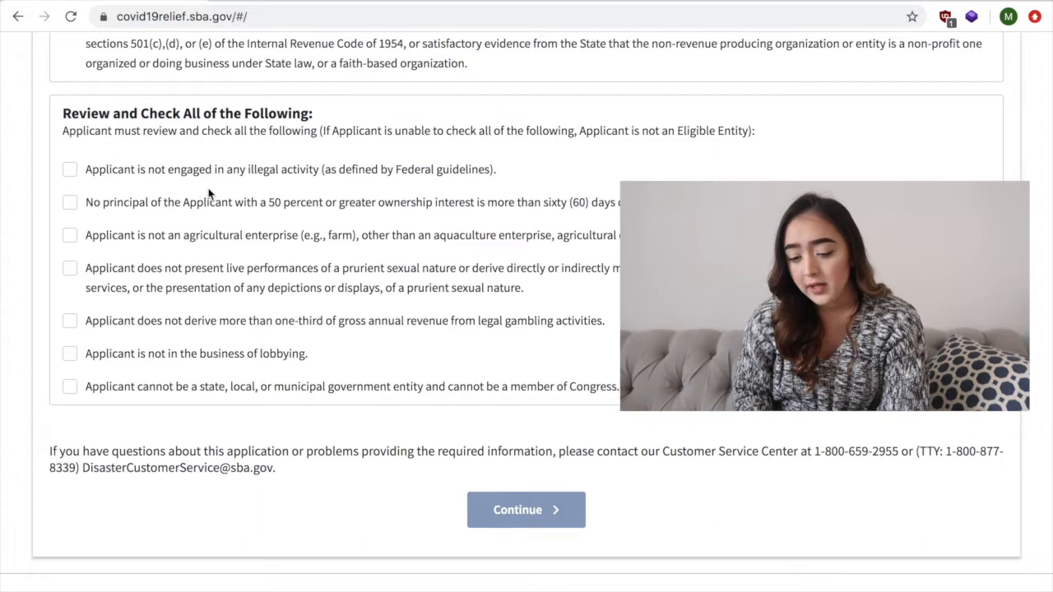
{"action": "left_click", "coordinate": [69, 170]}
{"action": "scroll", "coordinate": [105, 212], "scroll_direction": "down", "scroll_amount": 1}
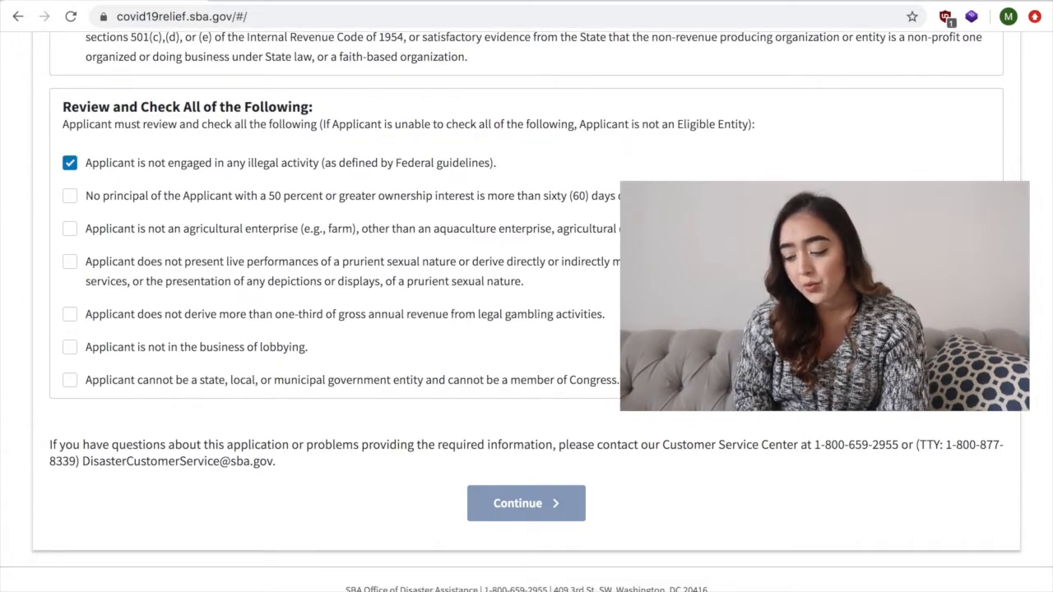
{"action": "left_click", "coordinate": [71, 200]}
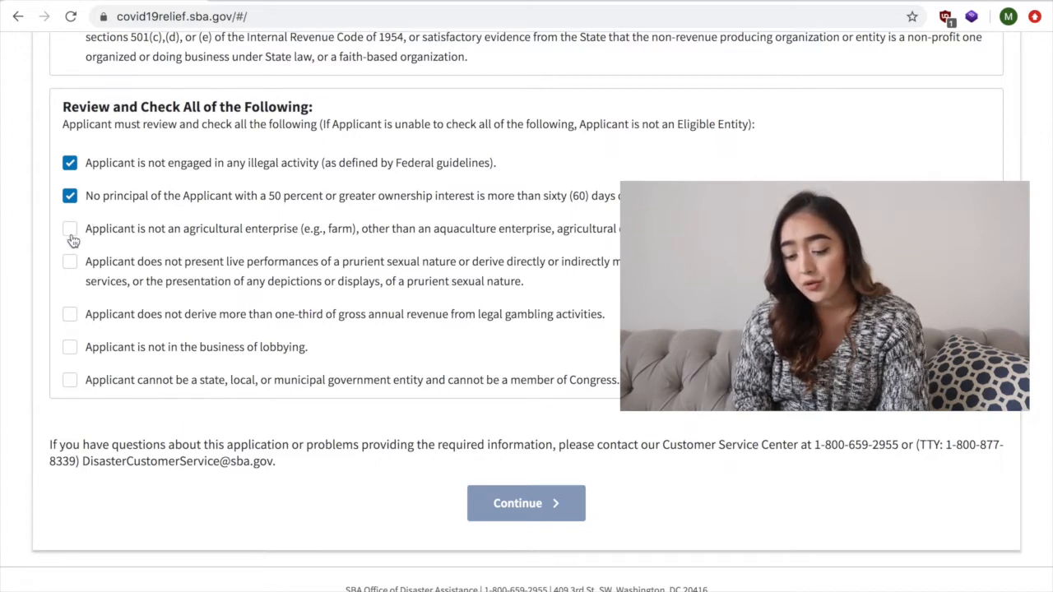
{"action": "left_click", "coordinate": [71, 233]}
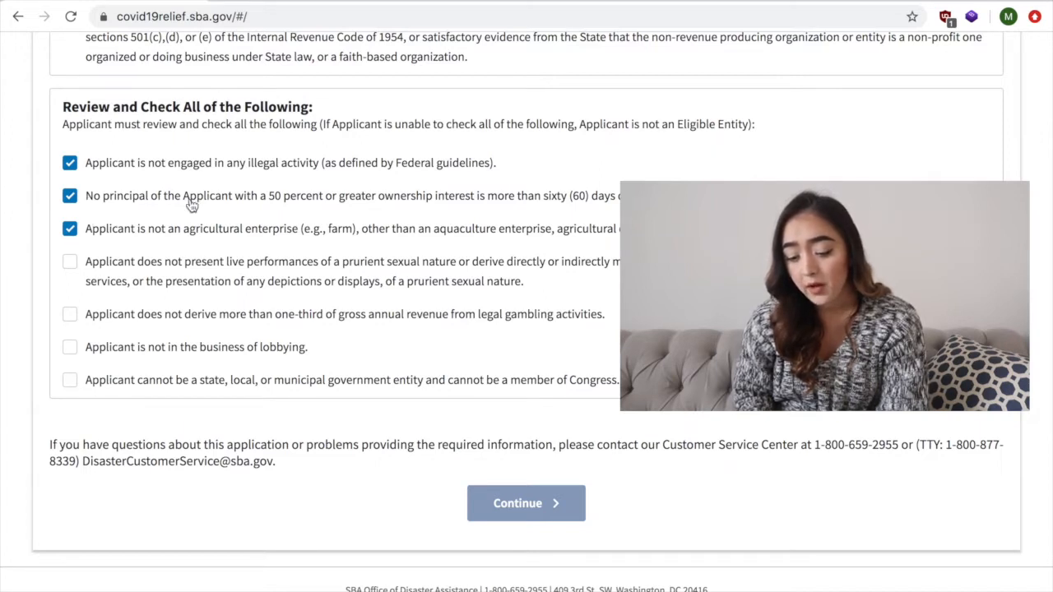
{"action": "left_click", "coordinate": [70, 261]}
{"action": "left_click", "coordinate": [71, 316]}
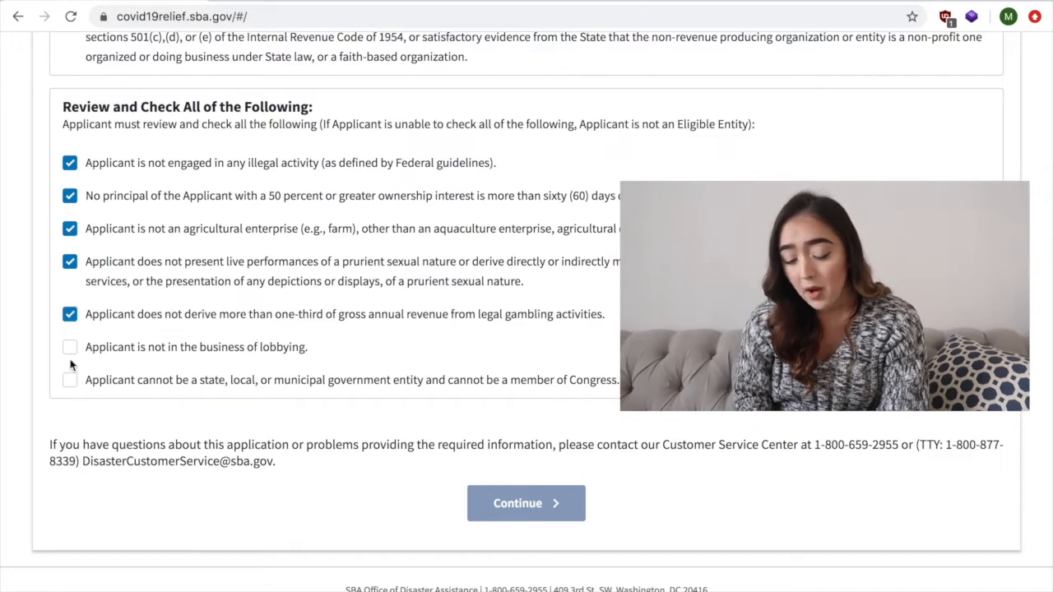
{"action": "left_click", "coordinate": [70, 349]}
{"action": "left_click", "coordinate": [70, 381]}
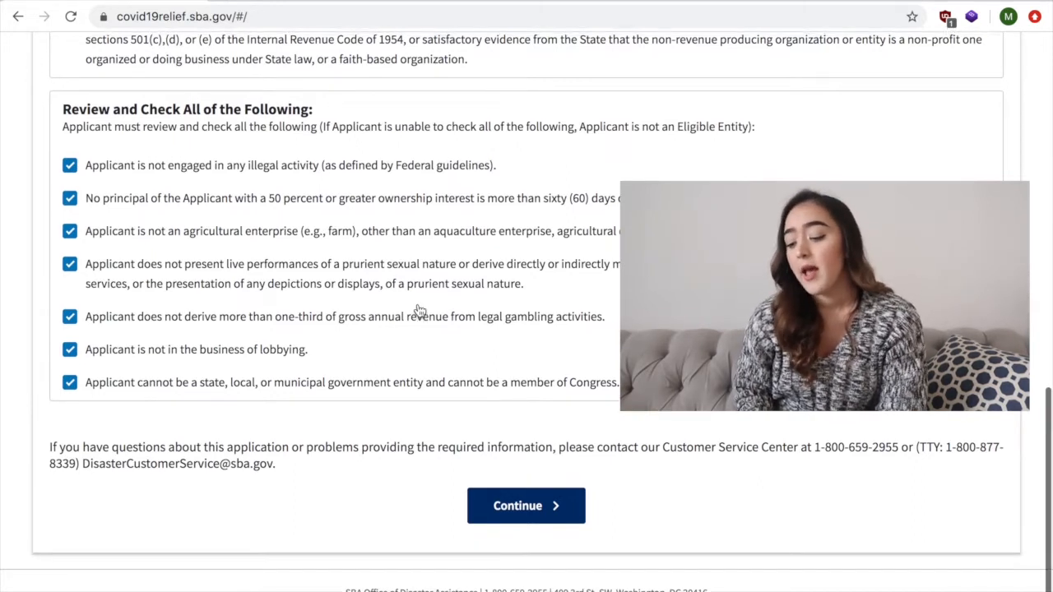
{"action": "left_click", "coordinate": [526, 502]}
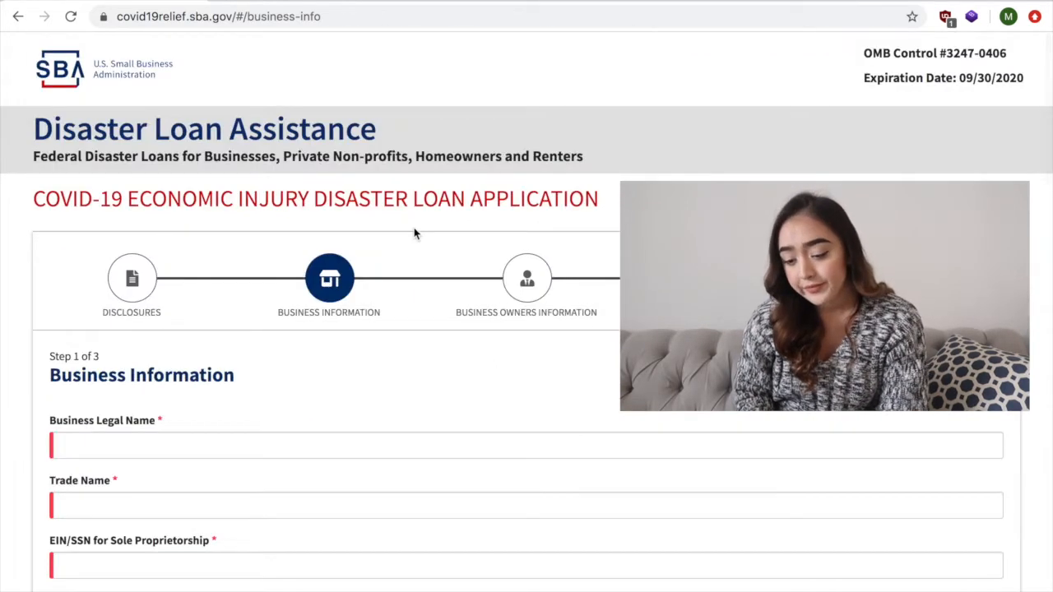
- Enter the applicant's full name as both the Business Legal Name and the Trade Name
{"action": "scroll", "coordinate": [414, 233], "scroll_direction": "down", "scroll_amount": 3}
{"action": "scroll", "coordinate": [414, 233], "scroll_direction": "down", "scroll_amount": 1}
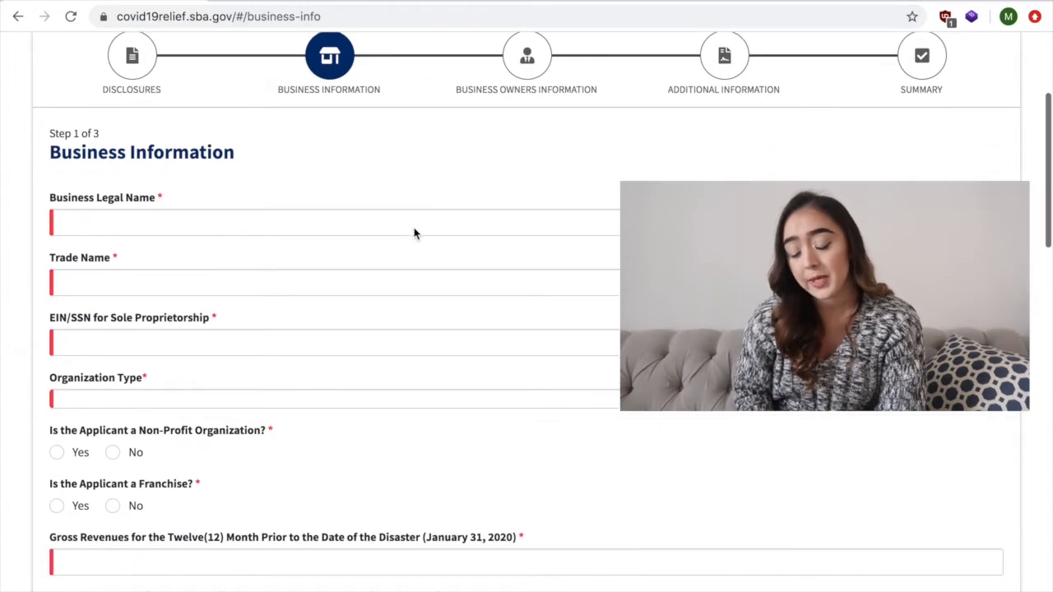
{"action": "left_click", "coordinate": [400, 212]}
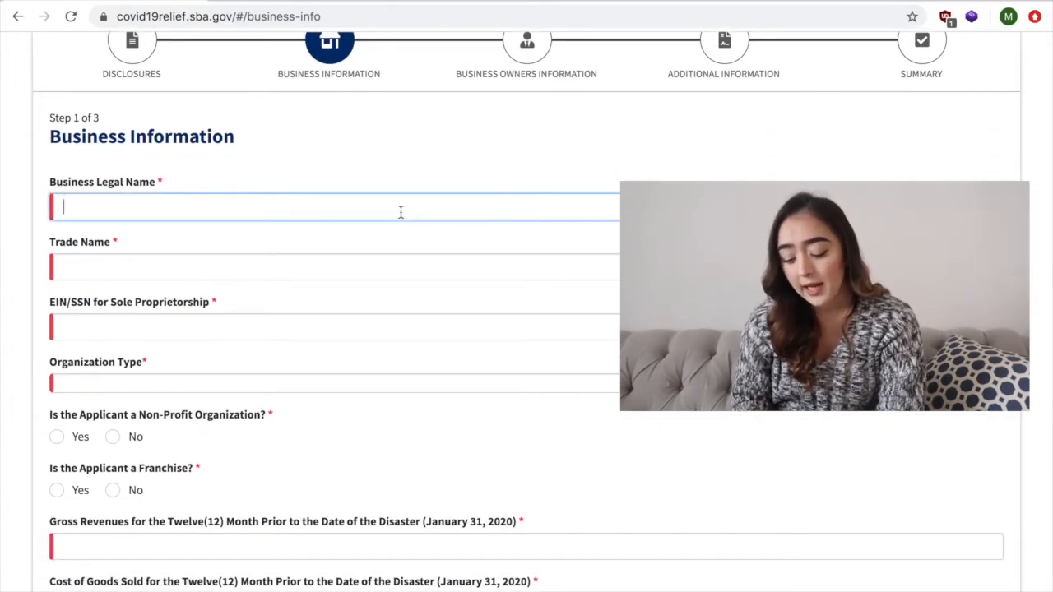
{"action": "left_click", "coordinate": [357, 272]}
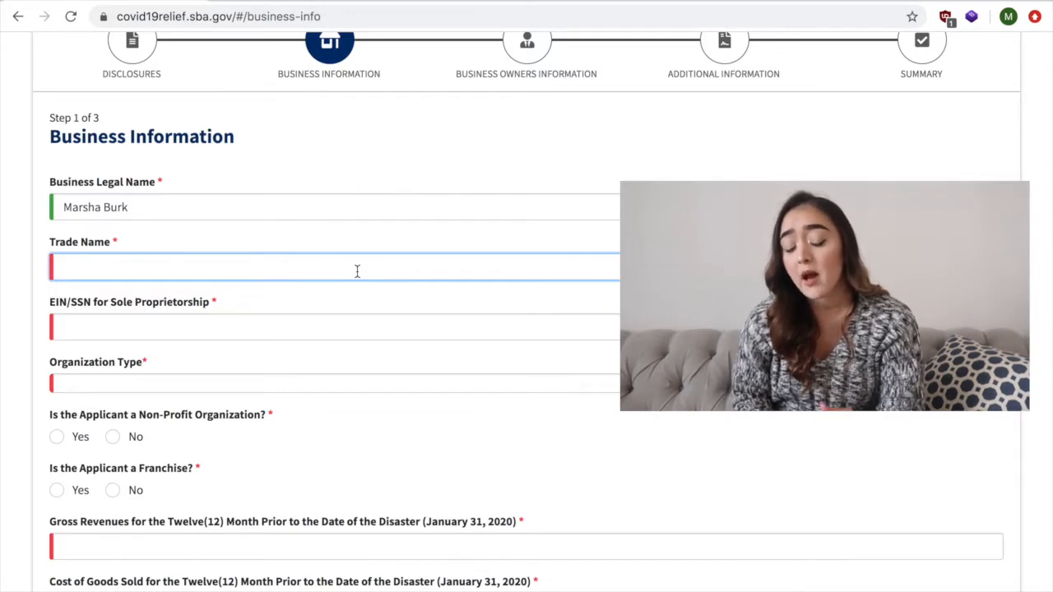
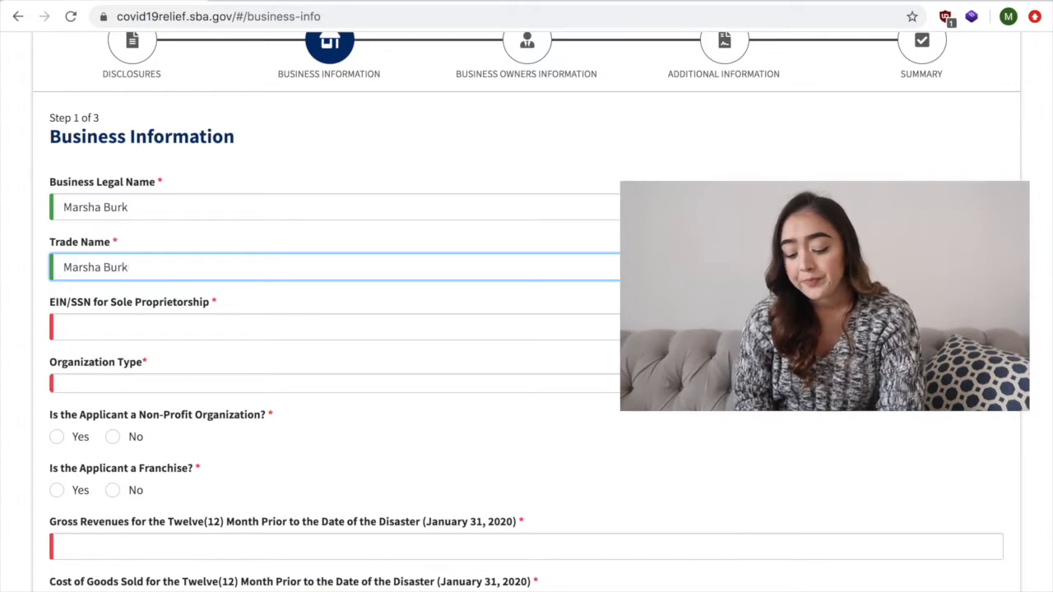
- Fill in the EIN/SSN for Sole Proprietorship with the applicant's tax ID number in XX-XXXXXXX format
{"action": "scroll", "coordinate": [340, 235], "scroll_direction": "down", "scroll_amount": 1}
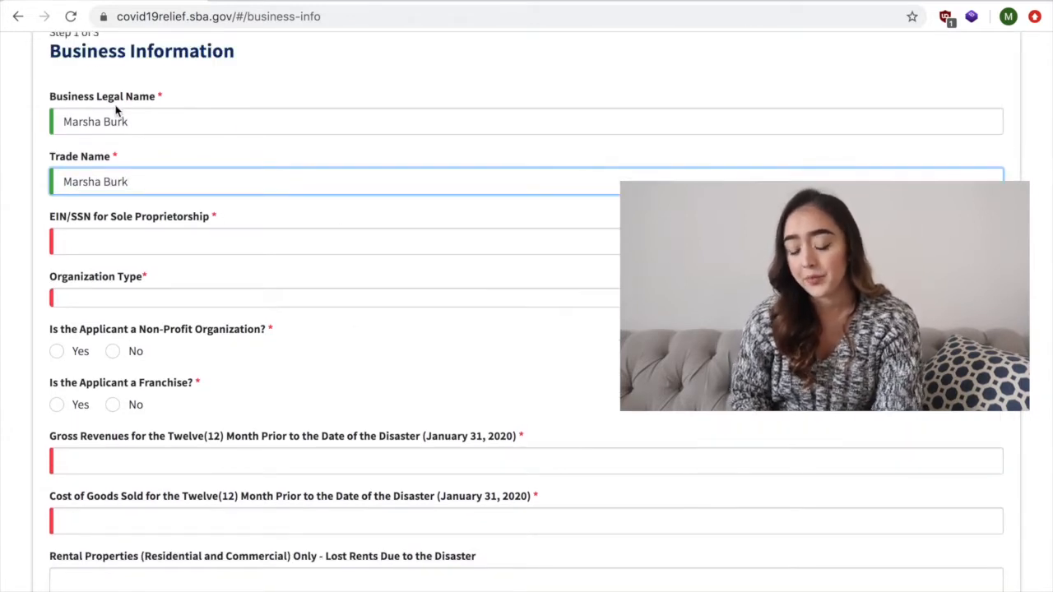
{"action": "left_click", "coordinate": [152, 239]}
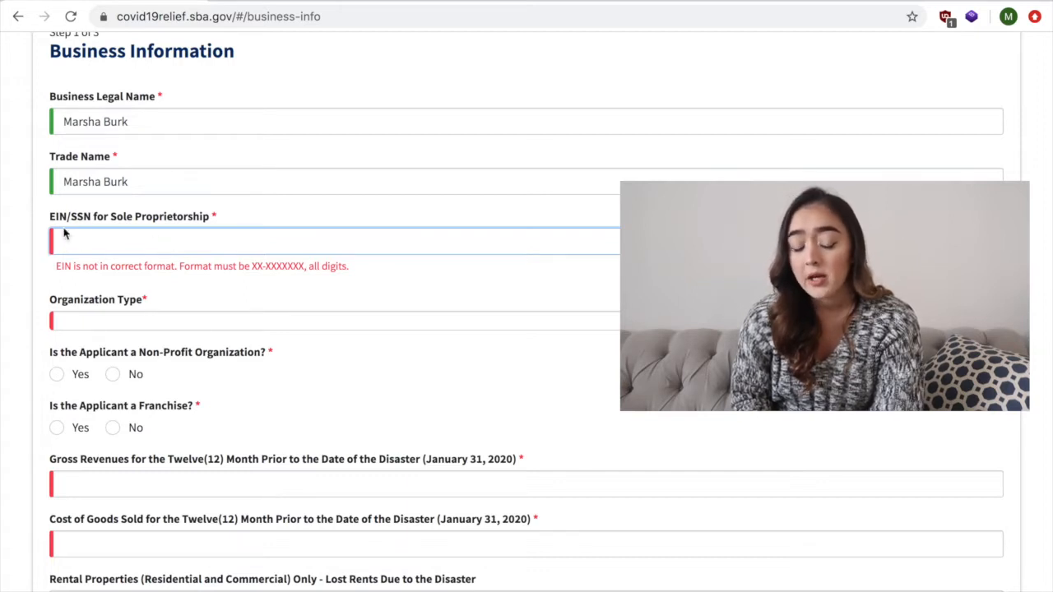
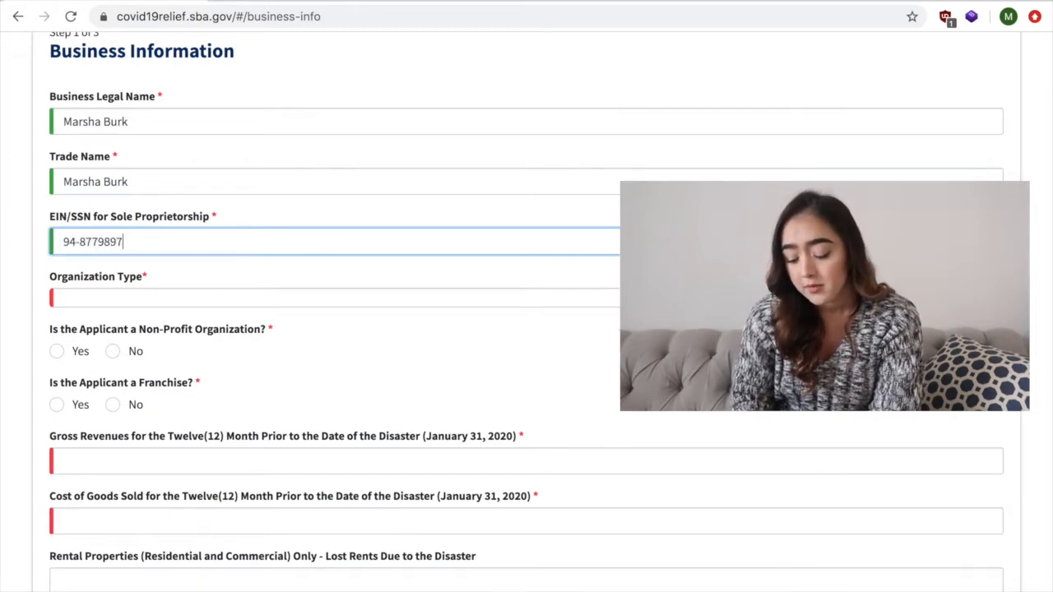
- Set the Organization Type to Independent and answer No to both the non-profit organization and franchise questions
{"action": "left_click", "coordinate": [156, 298]}
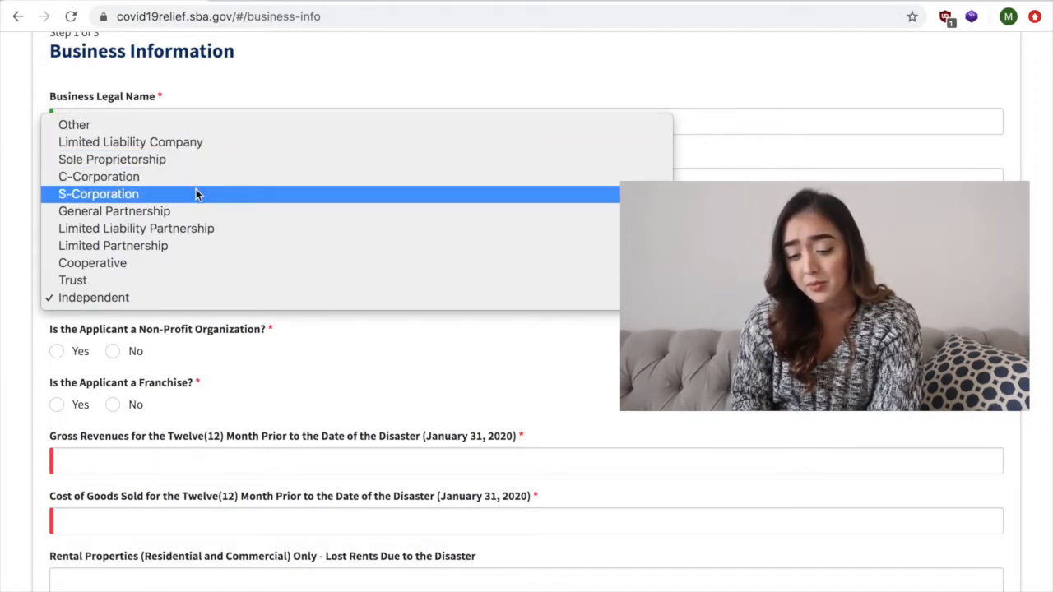
{"action": "left_click", "coordinate": [212, 296]}
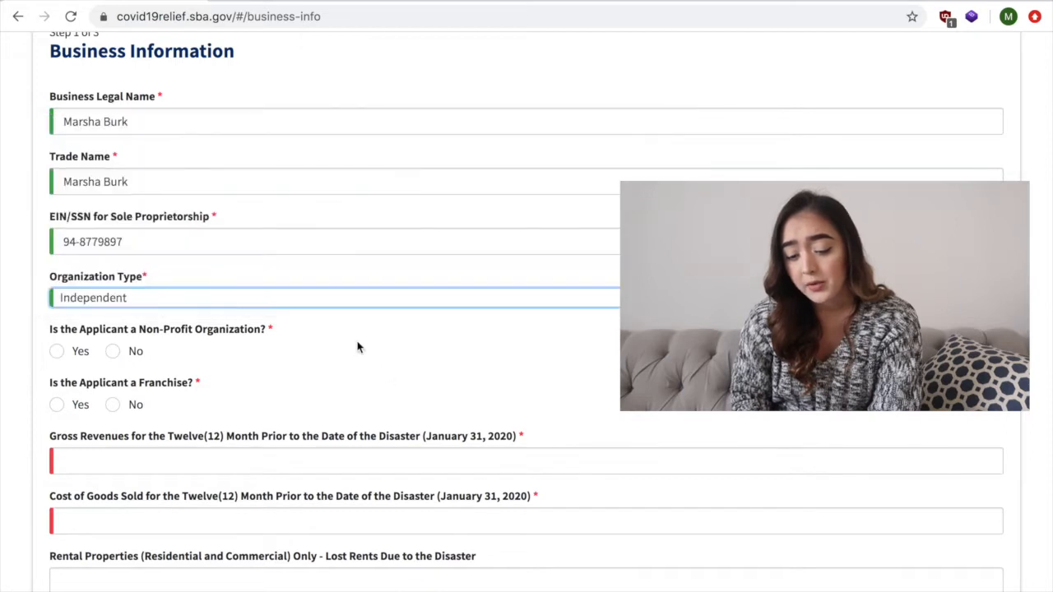
{"action": "scroll", "coordinate": [359, 347], "scroll_direction": "down", "scroll_amount": 2}
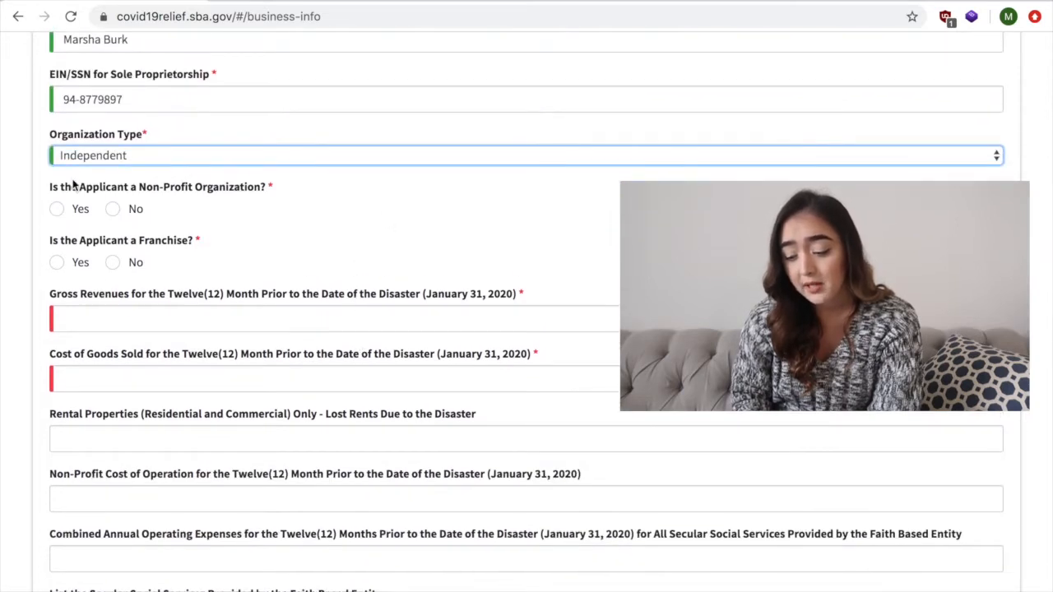
{"action": "left_click", "coordinate": [114, 211]}
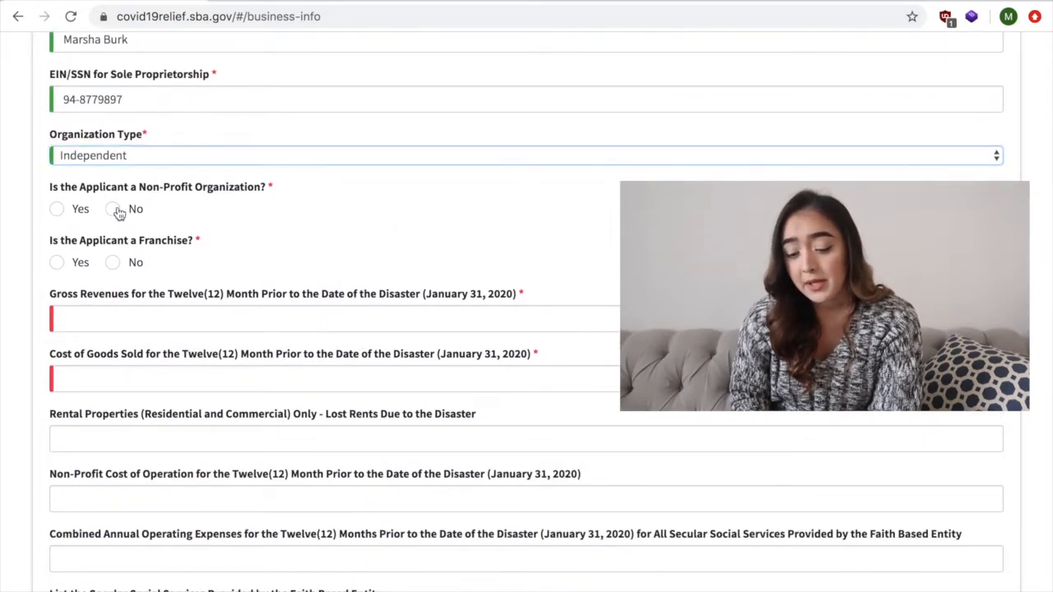
{"action": "scroll", "coordinate": [115, 221], "scroll_direction": "down", "scroll_amount": 1}
{"action": "left_click", "coordinate": [114, 216]}
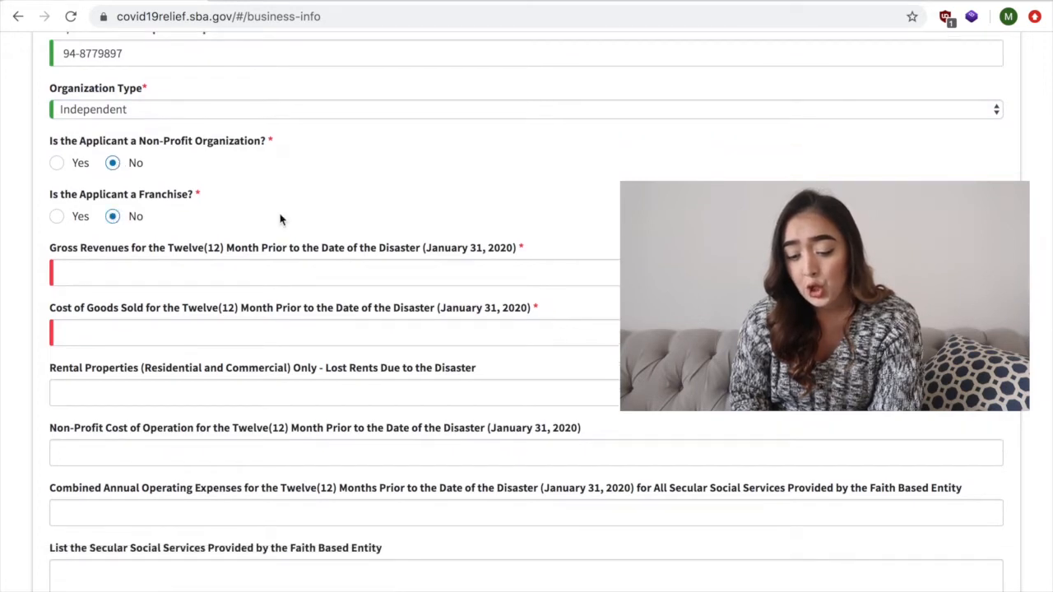
- Enter twelve-month gross revenues of $1,000,000 and cost of goods sold of $500,000
{"action": "scroll", "coordinate": [279, 219], "scroll_direction": "down", "scroll_amount": 2}
{"action": "left_click", "coordinate": [228, 135]}
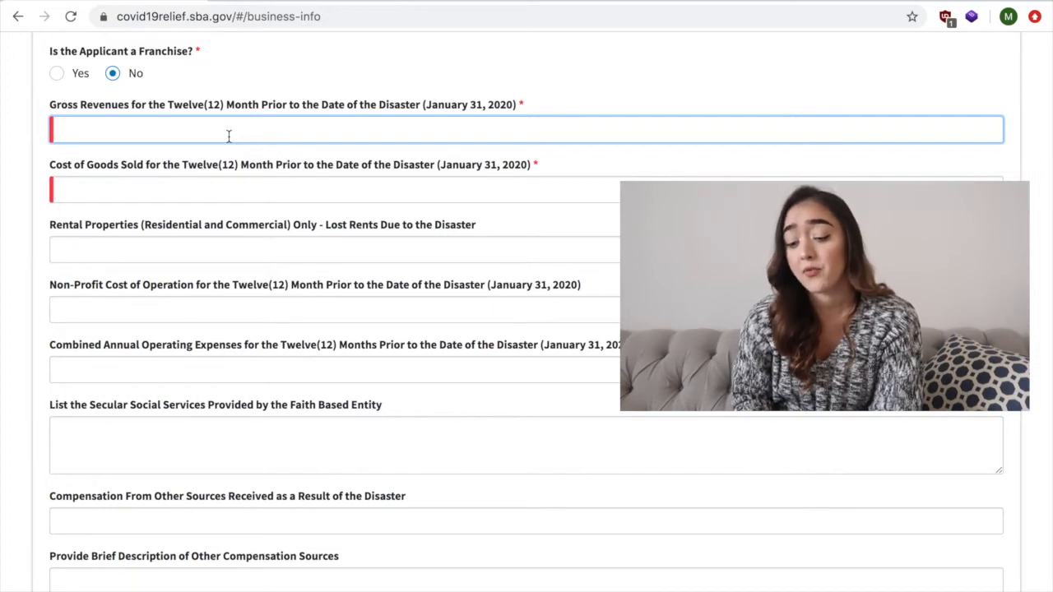
{"action": "type", "text": "1000000"}
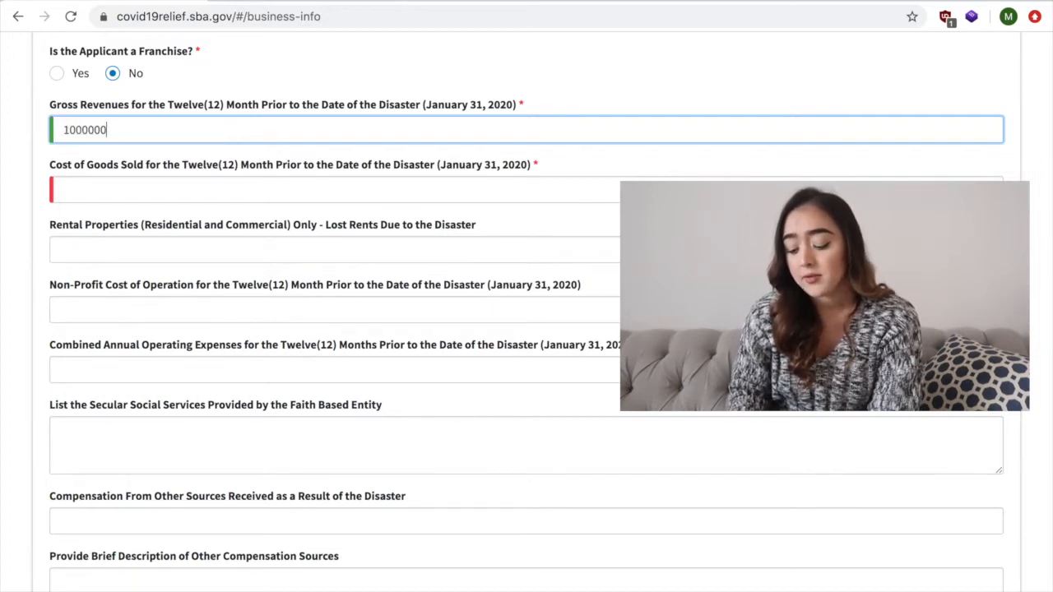
{"action": "left_click", "coordinate": [234, 183]}
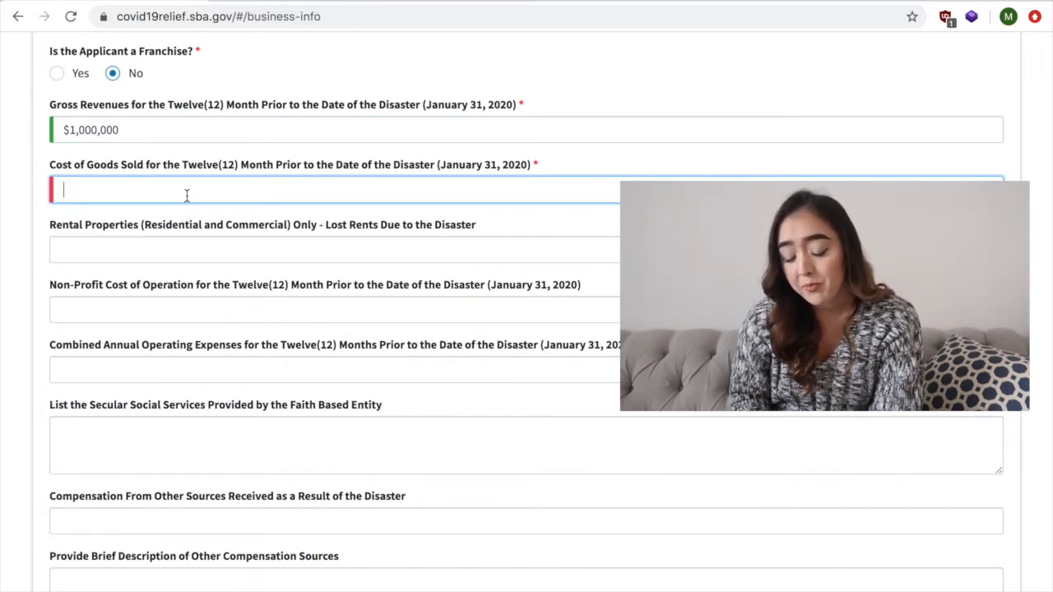
{"action": "type", "text": "500000"}
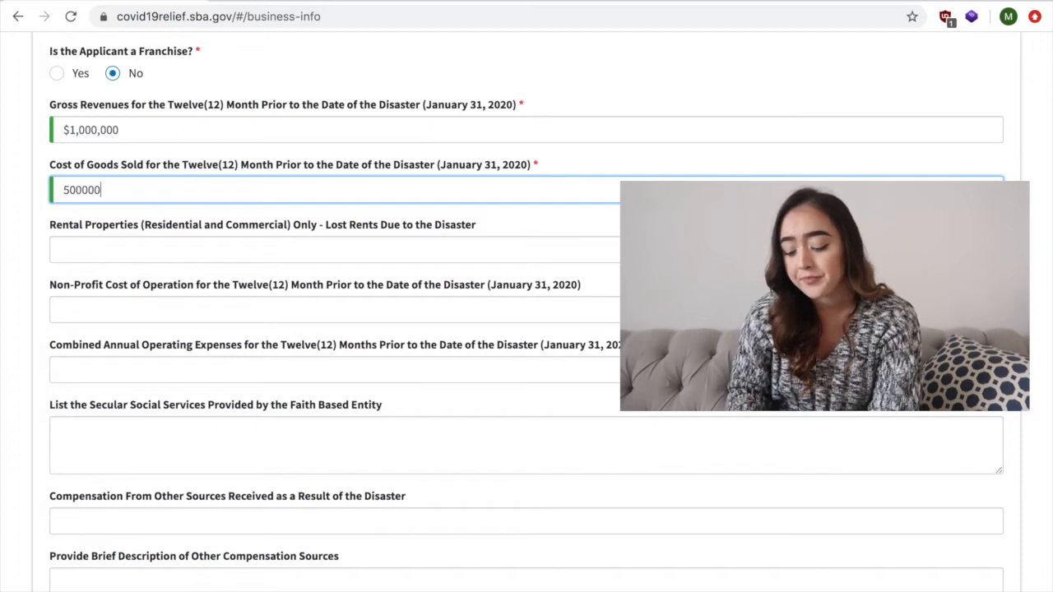
{"action": "left_click", "coordinate": [188, 220]}
{"action": "left_click", "coordinate": [189, 233]}
{"action": "scroll", "coordinate": [188, 232], "scroll_direction": "down", "scroll_amount": 1}
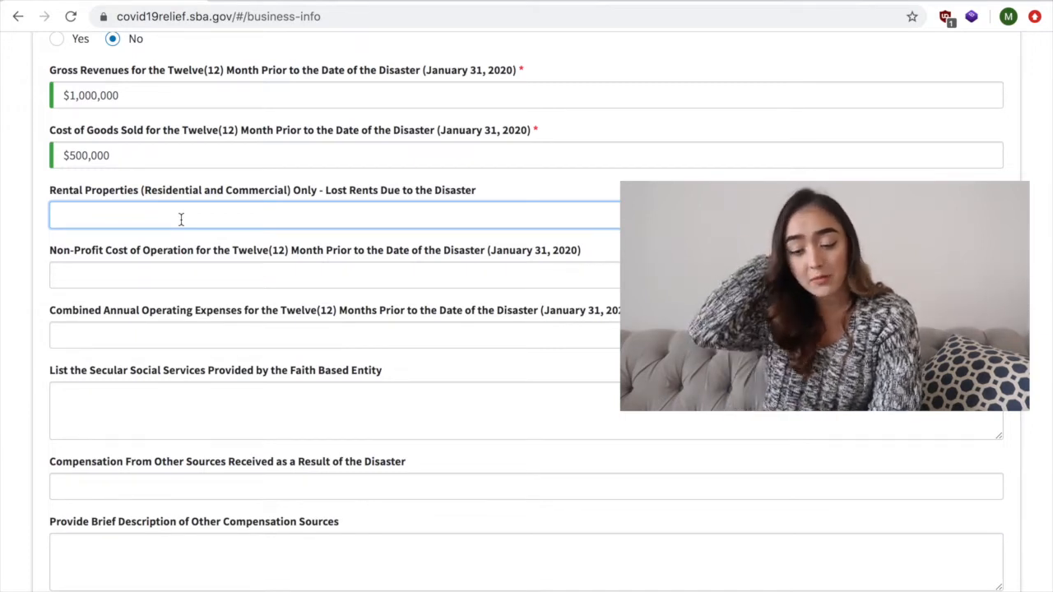
{"action": "scroll", "coordinate": [181, 223], "scroll_direction": "down", "scroll_amount": 1}
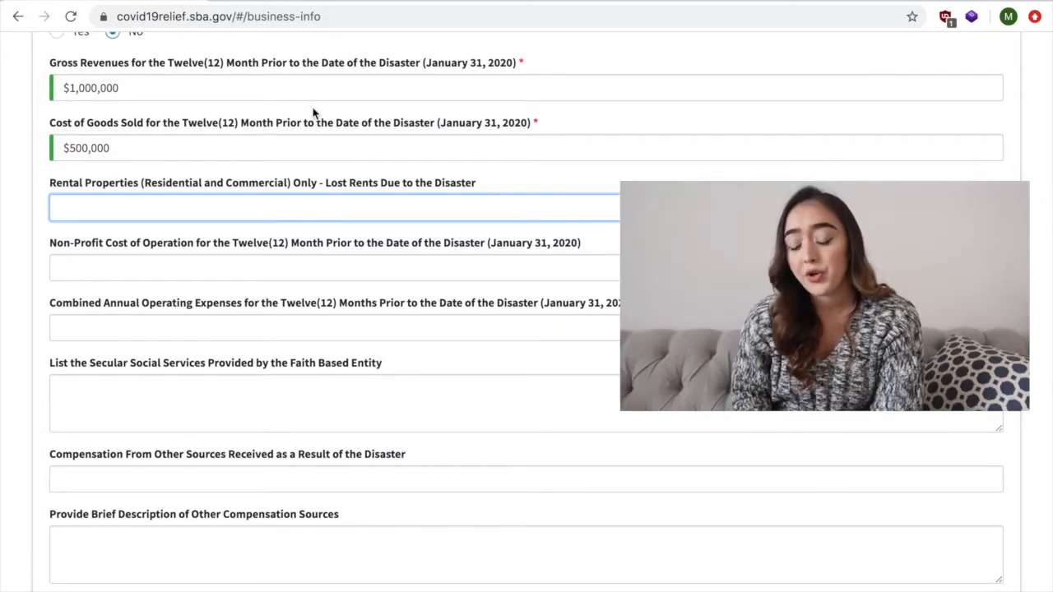
{"action": "scroll", "coordinate": [299, 147], "scroll_direction": "down", "scroll_amount": 1}
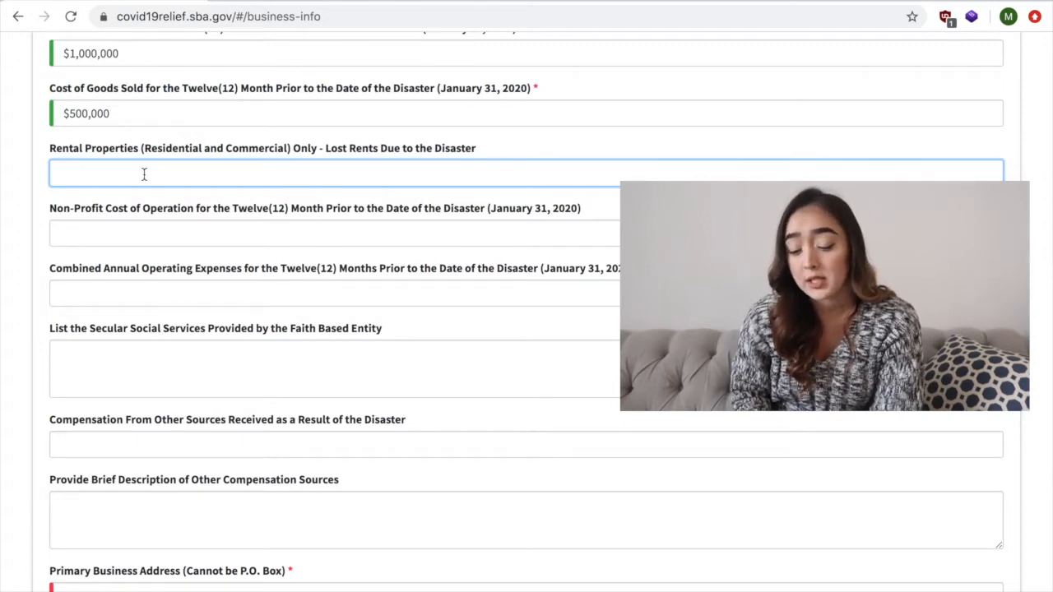
- Fill in the primary business address, city, state, county, zip and business phone, leaving the optional rental, non-profit, faith-based and other compensation fields blank
{"action": "scroll", "coordinate": [206, 233], "scroll_direction": "up", "scroll_amount": 2}
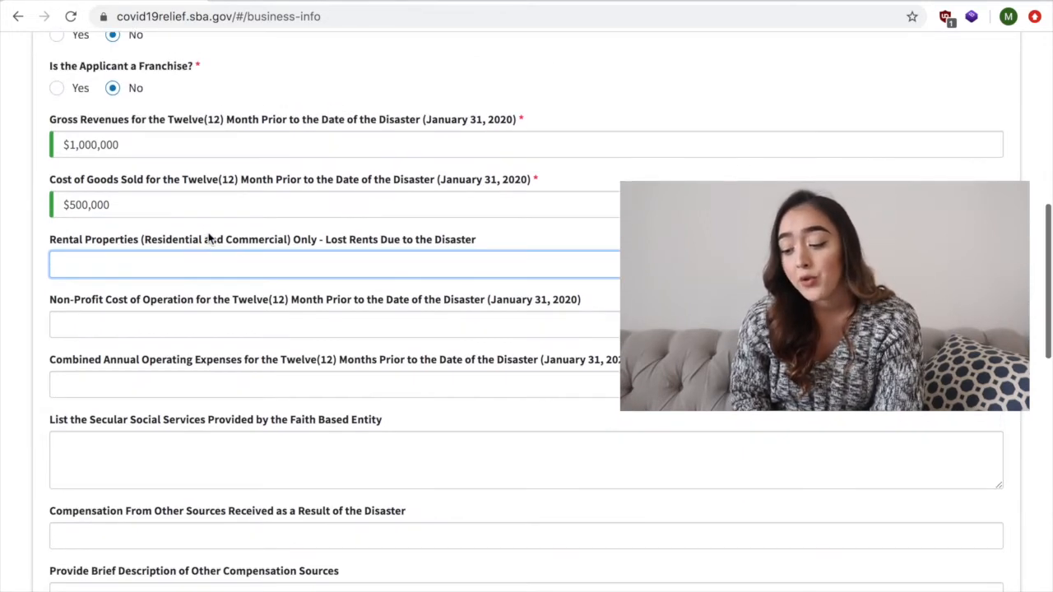
{"action": "scroll", "coordinate": [328, 191], "scroll_direction": "up", "scroll_amount": 3}
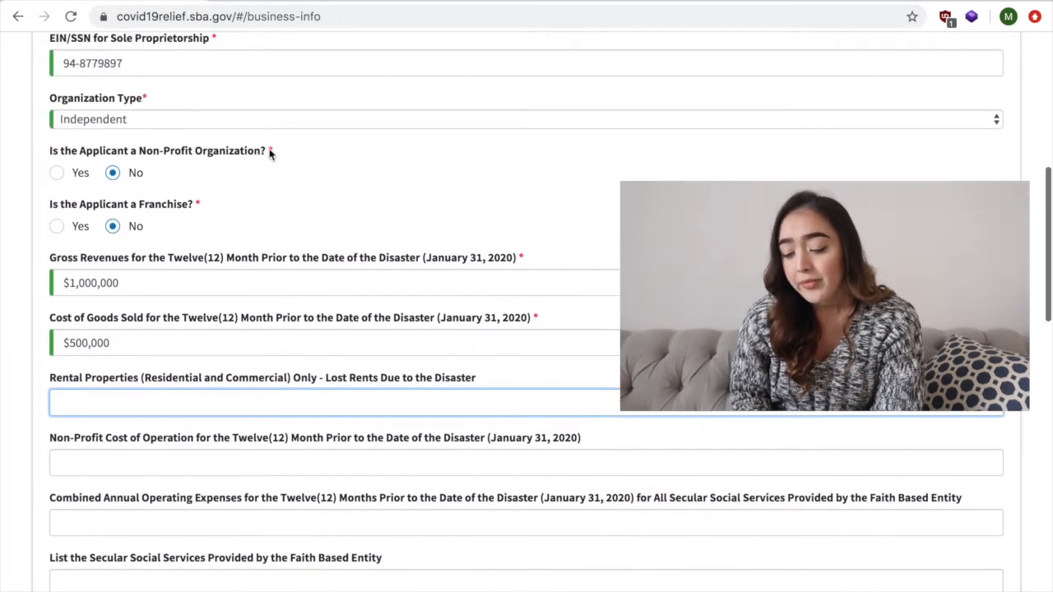
{"action": "scroll", "coordinate": [468, 336], "scroll_direction": "down", "scroll_amount": 4}
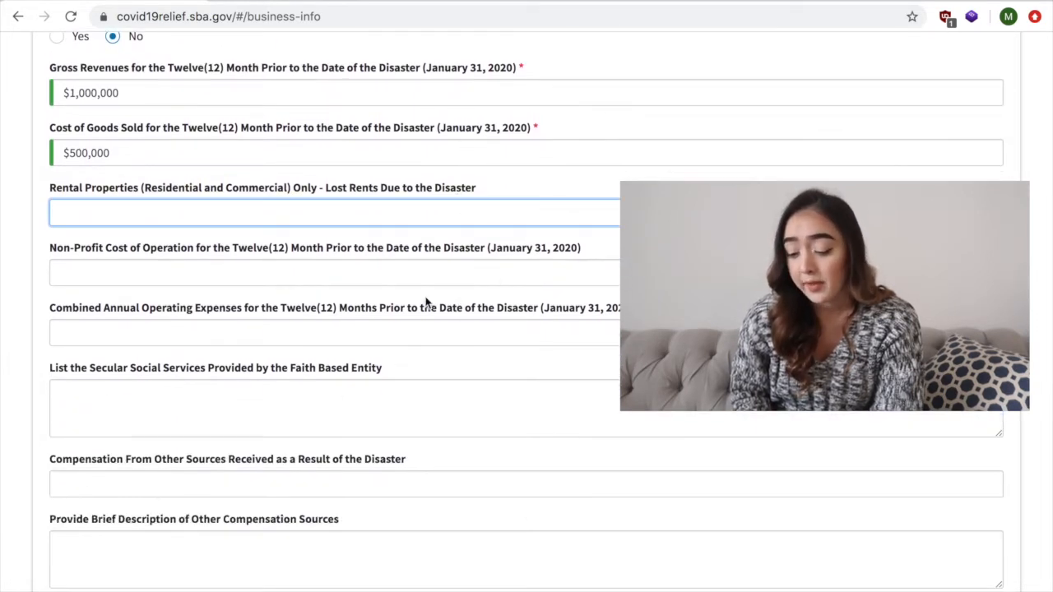
{"action": "scroll", "coordinate": [425, 303], "scroll_direction": "down", "scroll_amount": 7}
{"action": "scroll", "coordinate": [420, 296], "scroll_direction": "down", "scroll_amount": 3}
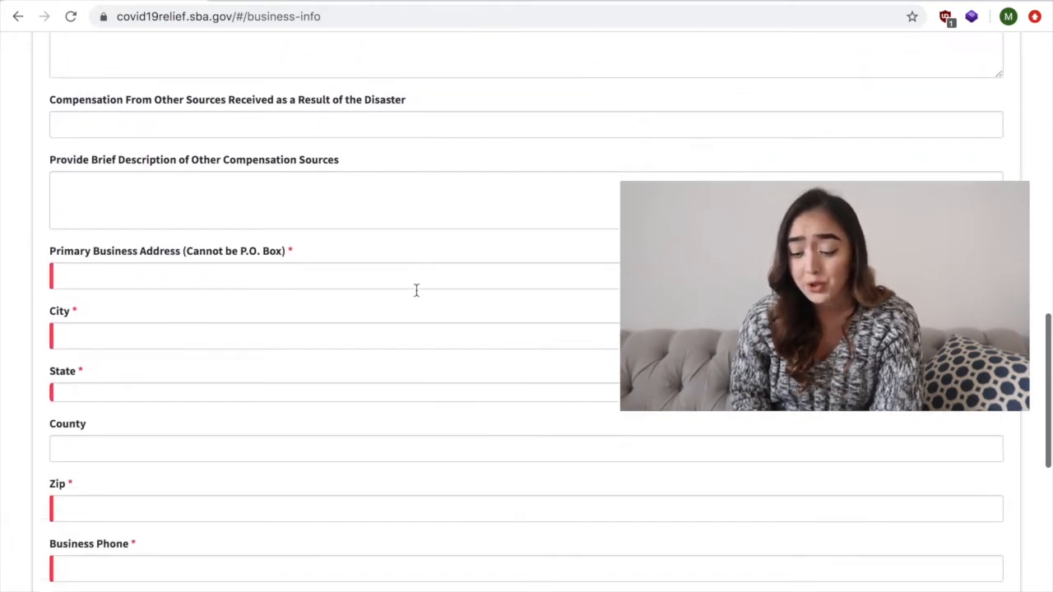
{"action": "scroll", "coordinate": [417, 296], "scroll_direction": "down", "scroll_amount": 2}
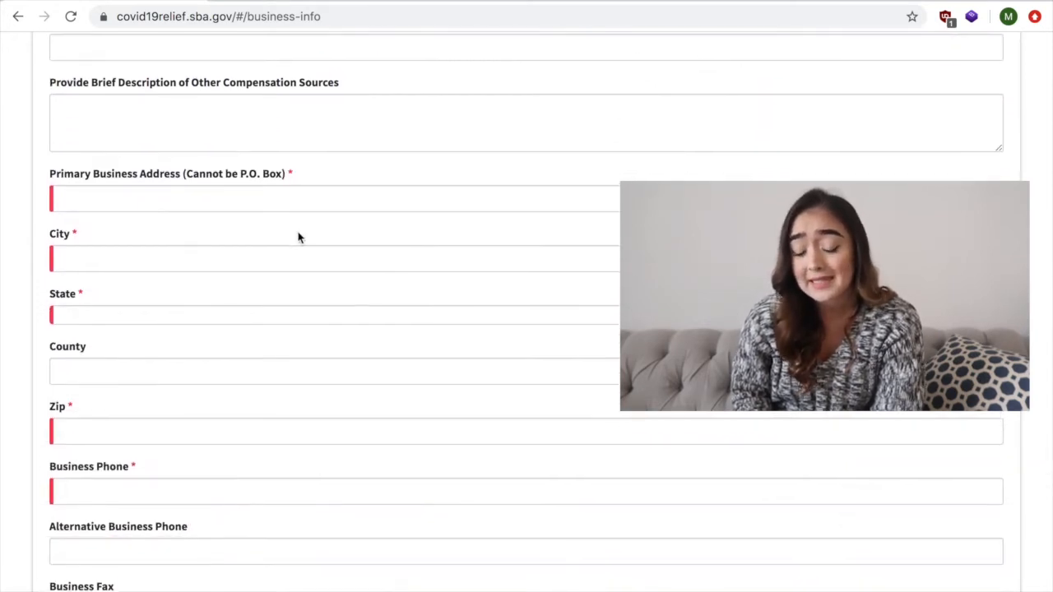
{"action": "scroll", "coordinate": [111, 189], "scroll_direction": "down", "scroll_amount": 1}
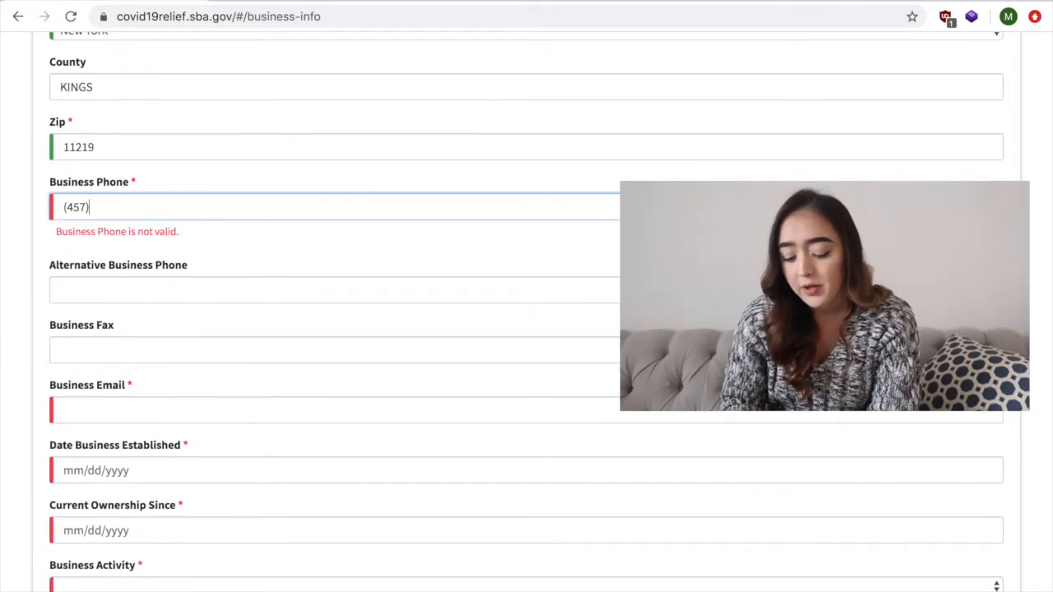
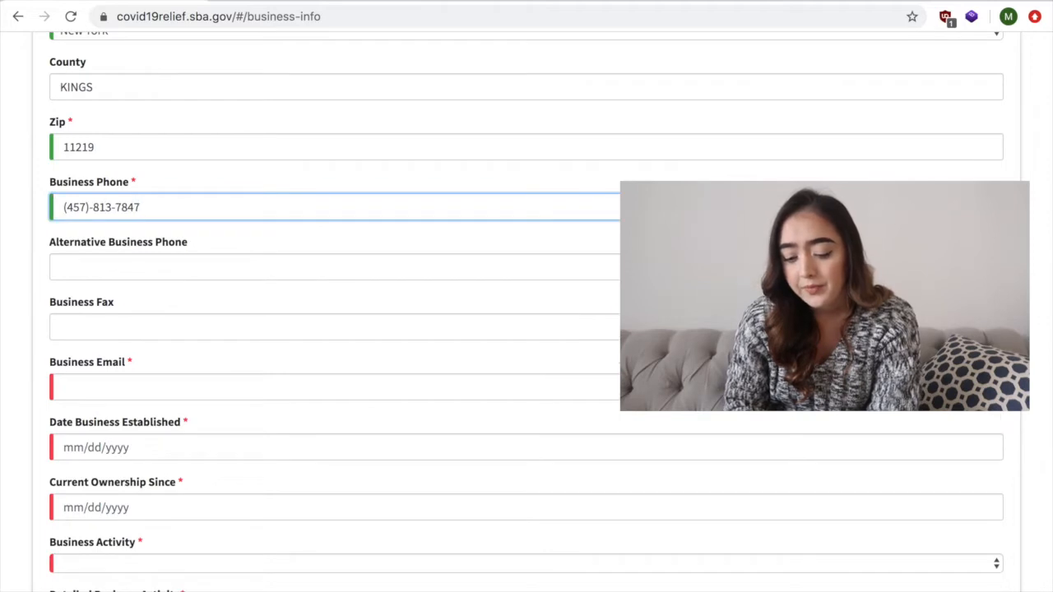
- Enter the business email and set both Date Business Established and Current Ownership Since to 01/23/19
{"action": "scroll", "coordinate": [255, 239], "scroll_direction": "down", "scroll_amount": 1}
{"action": "scroll", "coordinate": [237, 294], "scroll_direction": "down", "scroll_amount": 1}
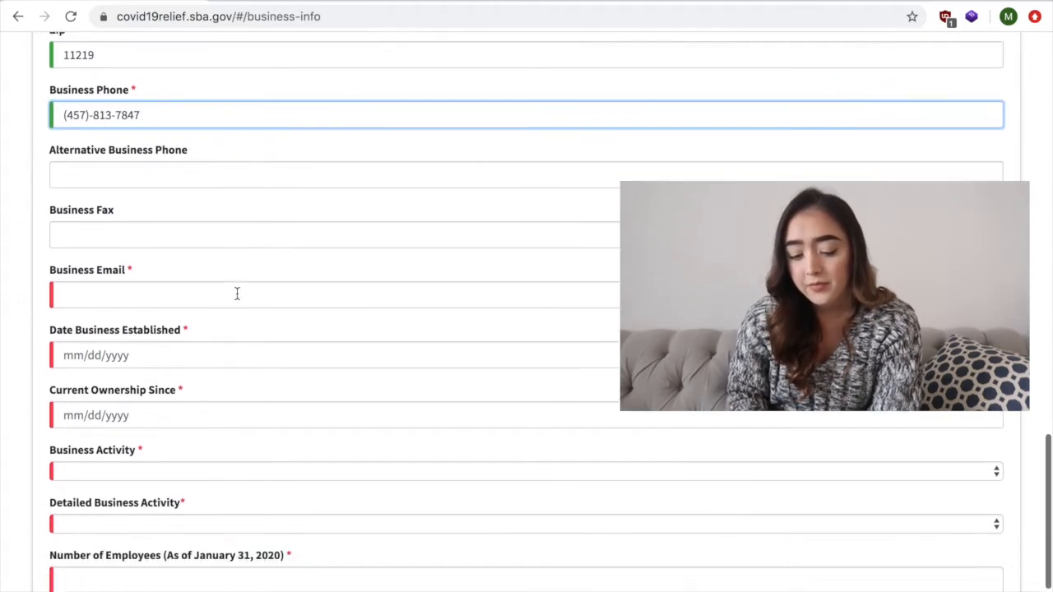
{"action": "left_click", "coordinate": [139, 299]}
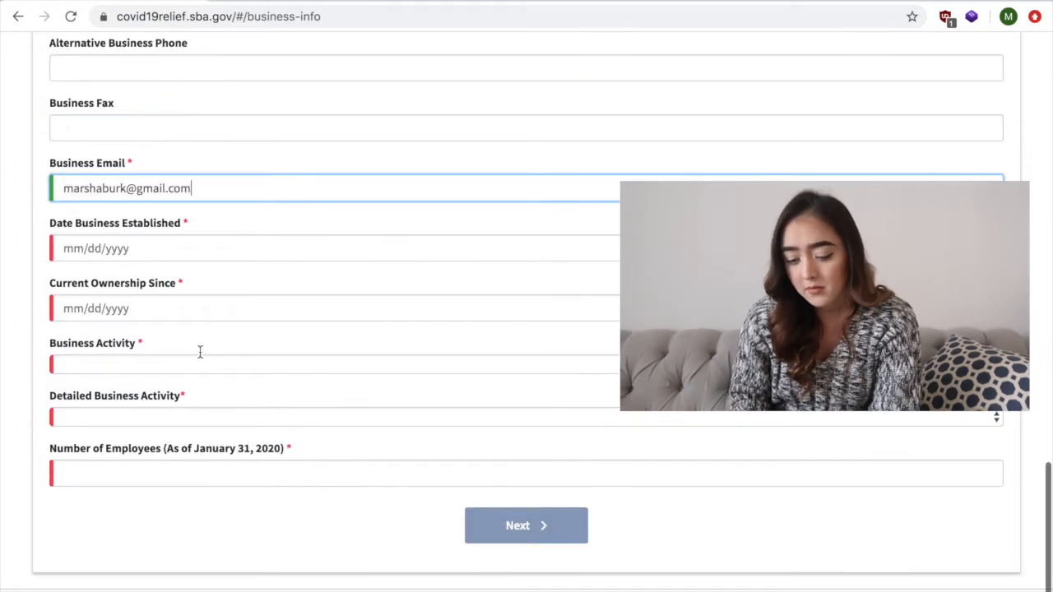
{"action": "left_click", "coordinate": [148, 248]}
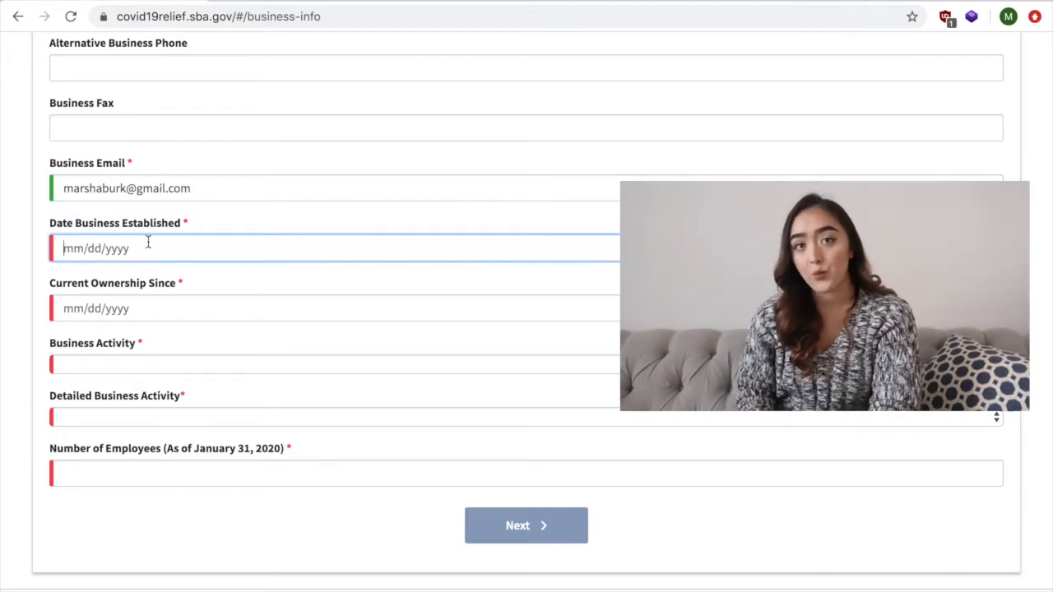
{"action": "type", "text": "01"}
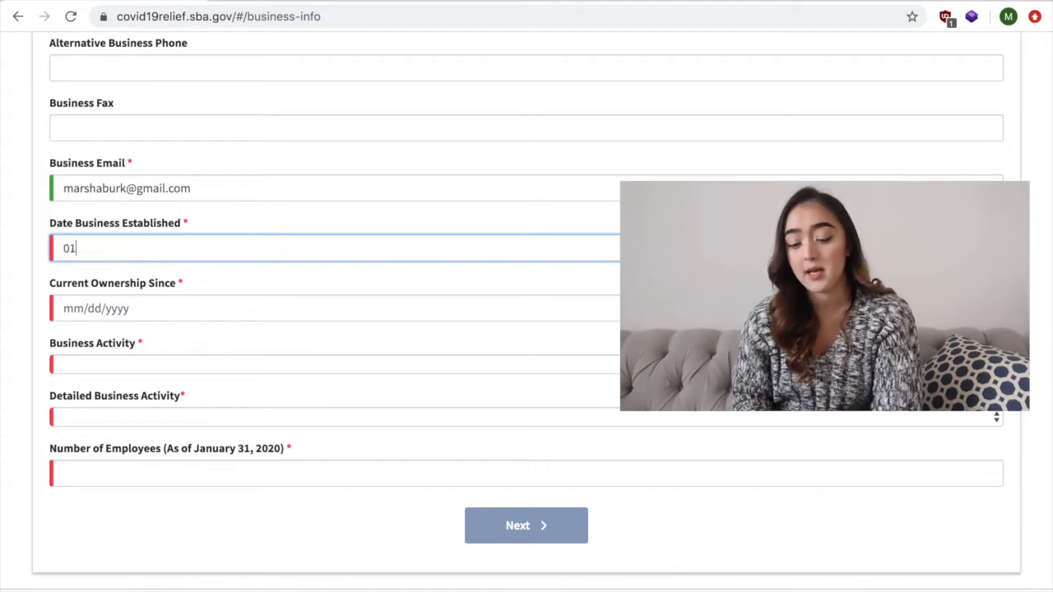
{"action": "type", "text": "/23/19"}
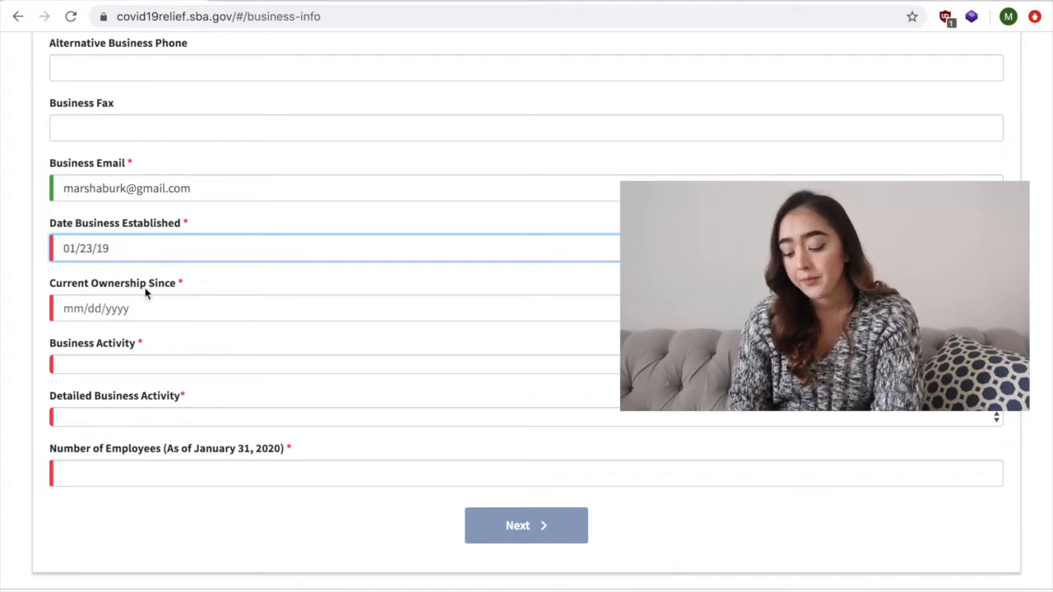
- Complete the business details with Health Services, None of the below and 2 employees, correcting the established date to 01/20/2019 and the ownership date to 01/23/2019
{"action": "left_click", "coordinate": [156, 364]}
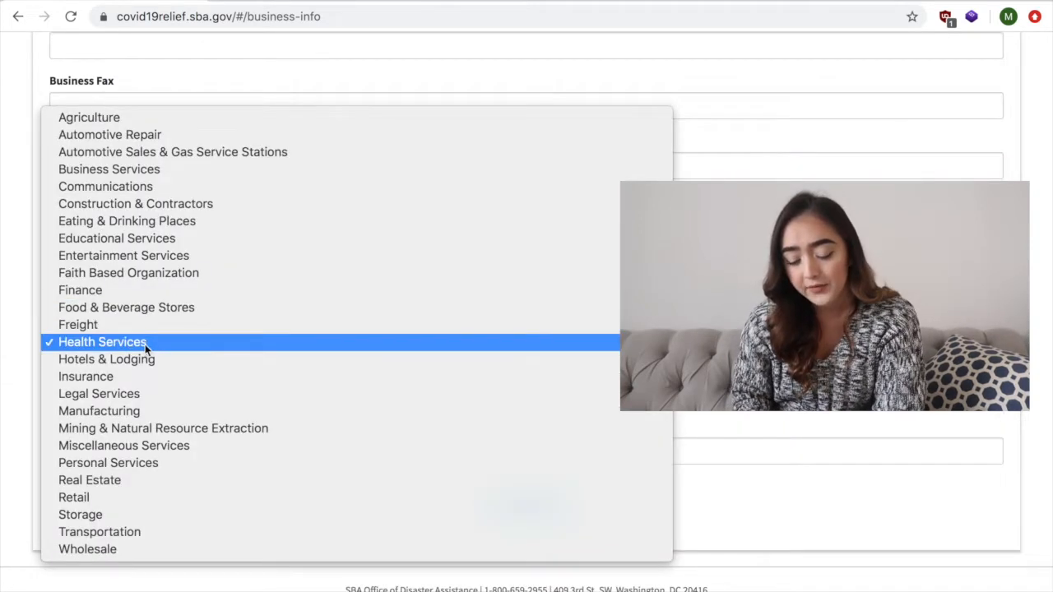
{"action": "left_click", "coordinate": [143, 345]}
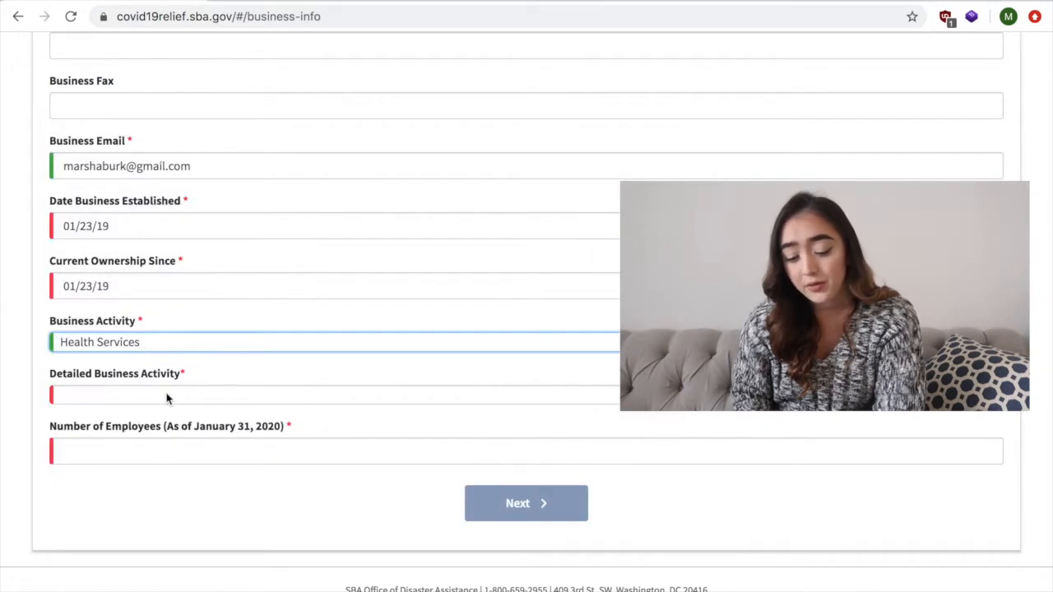
{"action": "left_click", "coordinate": [166, 396]}
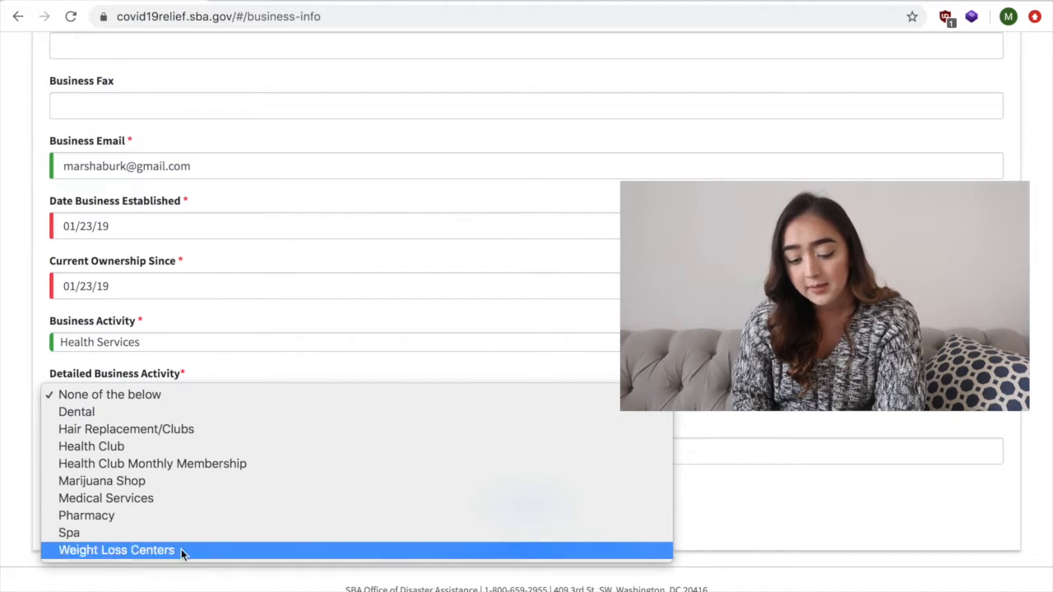
{"action": "left_click", "coordinate": [164, 397]}
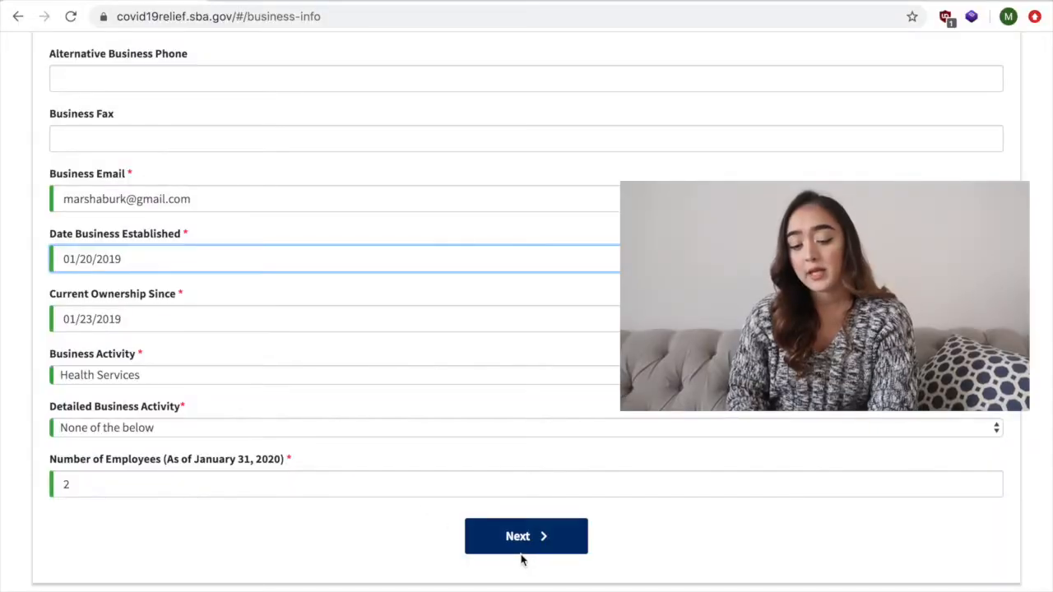
- Continue to the Business Owners Information page and answer No to whether the business is owned by a business entity
{"action": "left_click", "coordinate": [521, 556]}
{"action": "scroll", "coordinate": [460, 418], "scroll_direction": "down", "scroll_amount": 2}
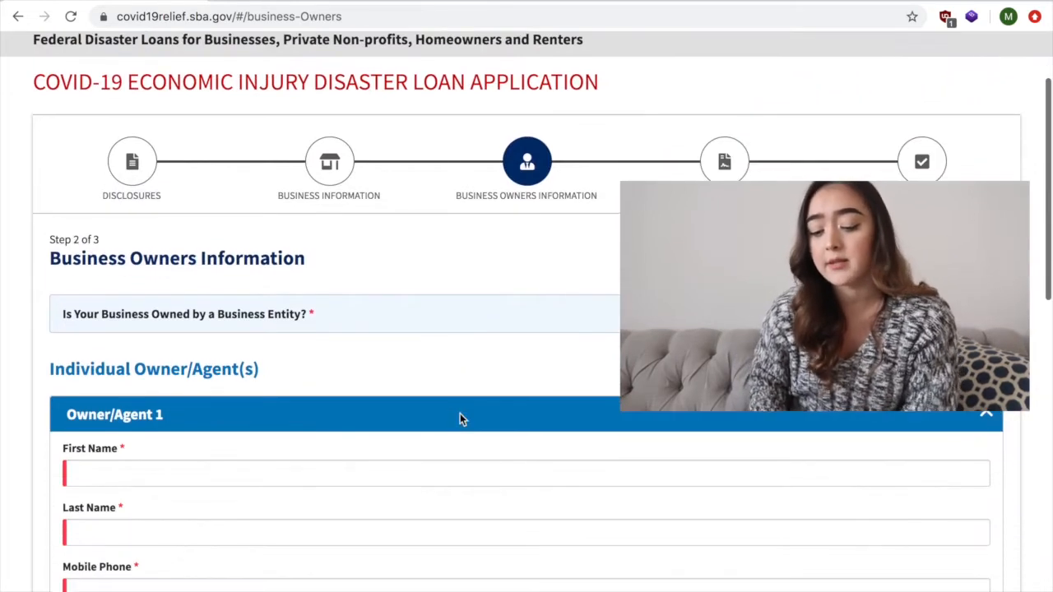
{"action": "scroll", "coordinate": [460, 418], "scroll_direction": "down", "scroll_amount": 3}
{"action": "scroll", "coordinate": [460, 413], "scroll_direction": "up", "scroll_amount": 1}
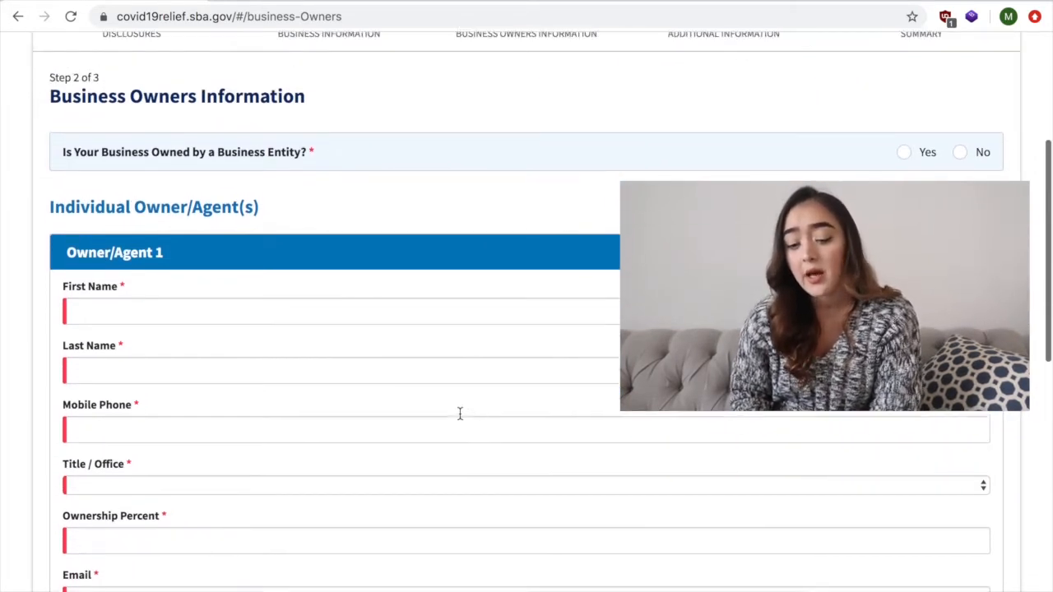
{"action": "scroll", "coordinate": [460, 413], "scroll_direction": "up", "scroll_amount": 2}
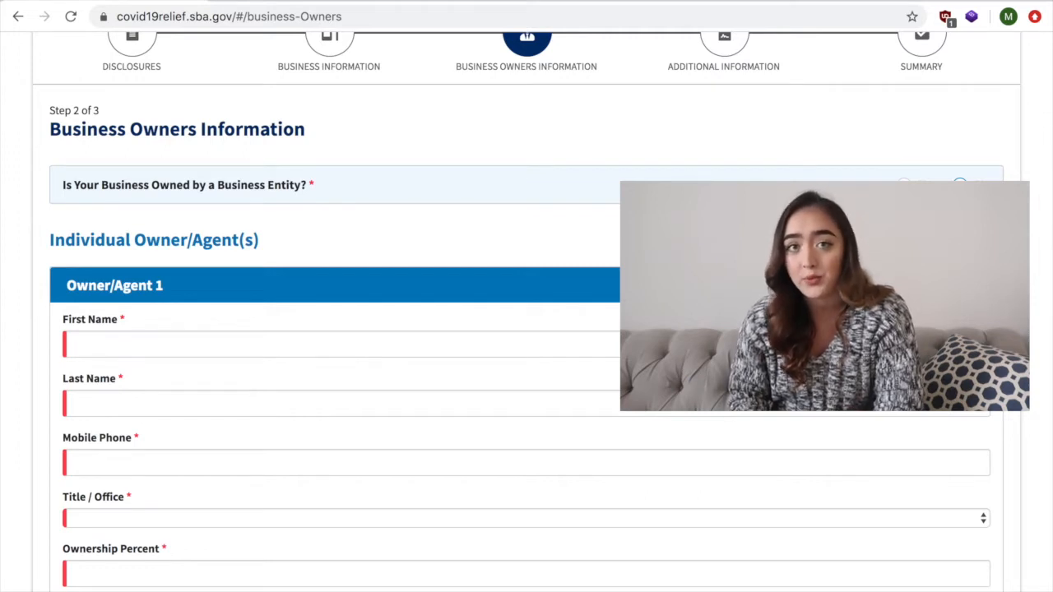
- Fill in Owner/Agent 1's first name, last name and mobile phone, with the title Owner and an ownership percent of 100
{"action": "scroll", "coordinate": [526, 329], "scroll_direction": "down", "scroll_amount": 1}
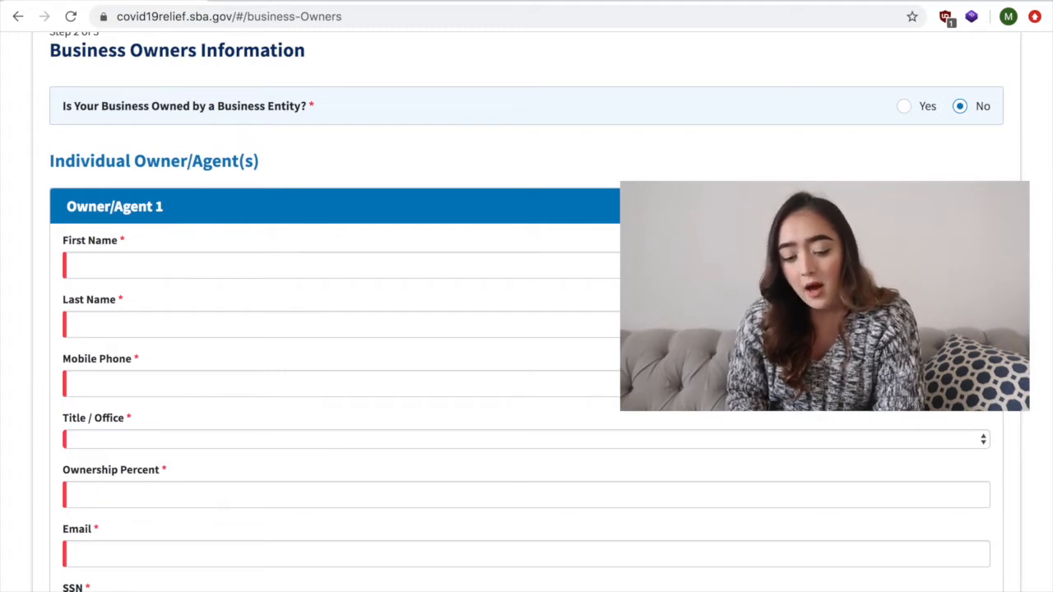
{"action": "scroll", "coordinate": [526, 329], "scroll_direction": "down", "scroll_amount": 1}
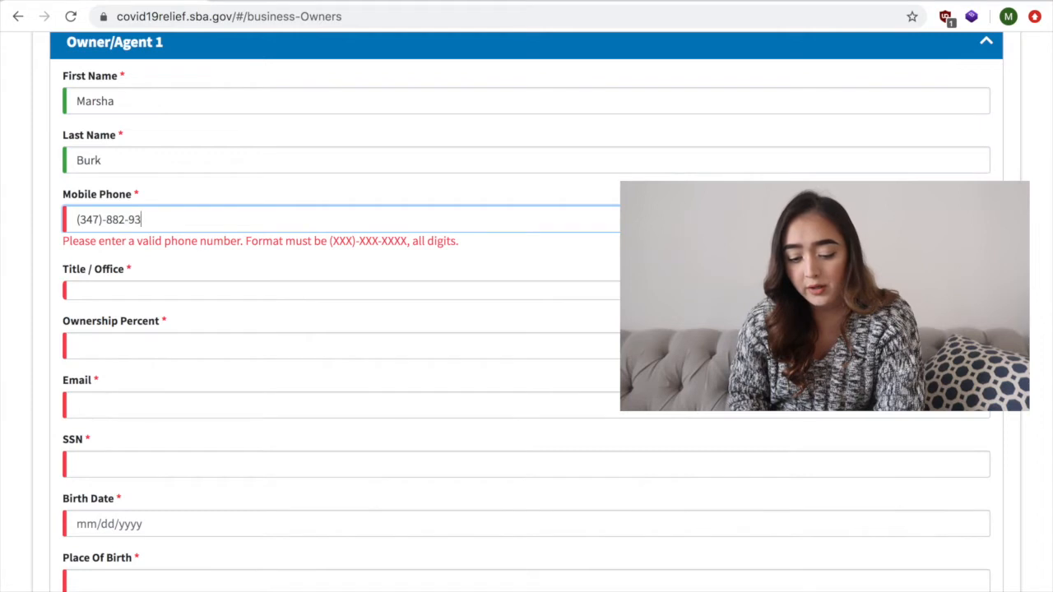
{"action": "type", "text": "92"}
{"action": "left_click", "coordinate": [182, 269]}
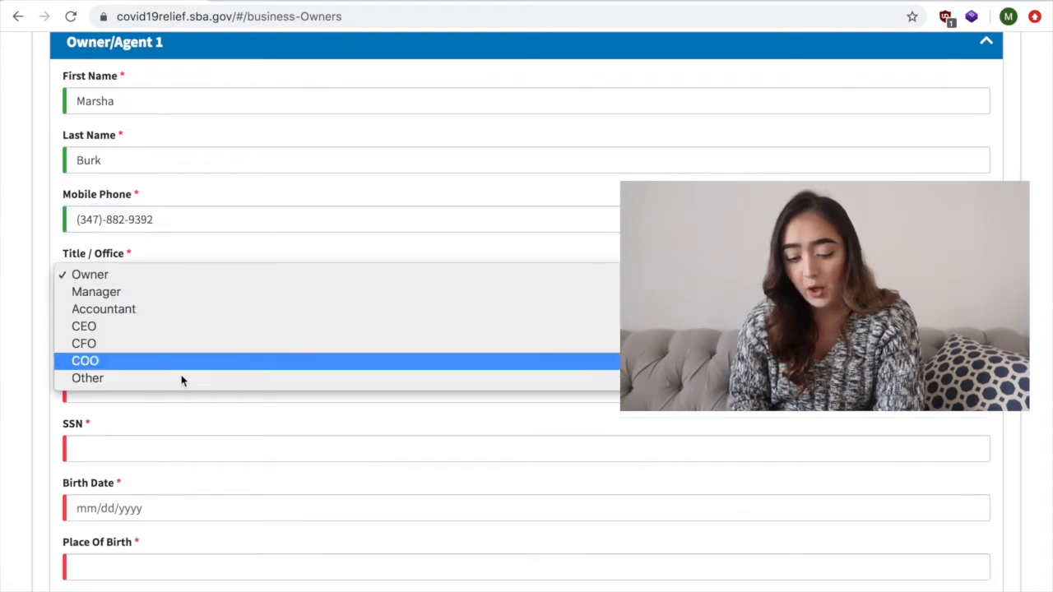
{"action": "left_click", "coordinate": [175, 276]}
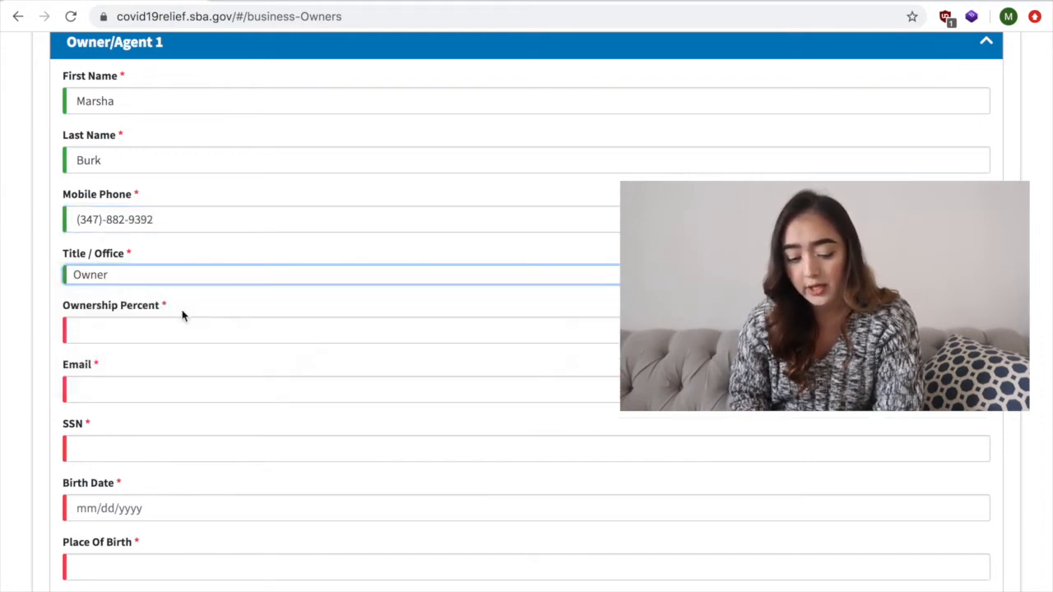
{"action": "scroll", "coordinate": [183, 315], "scroll_direction": "down", "scroll_amount": 1}
{"action": "left_click", "coordinate": [170, 289]}
{"action": "type", "text": "100"}
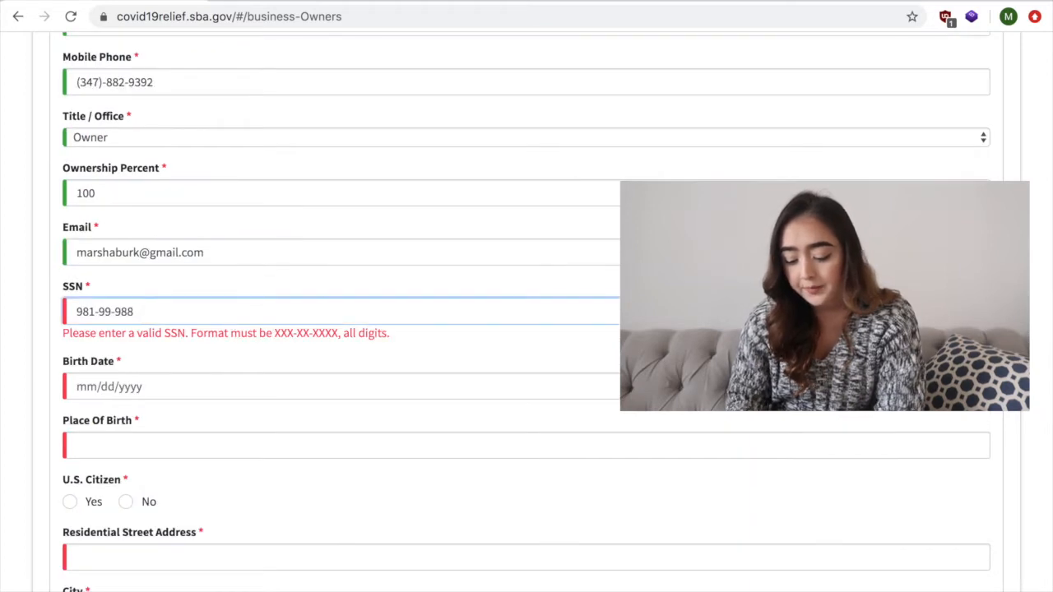
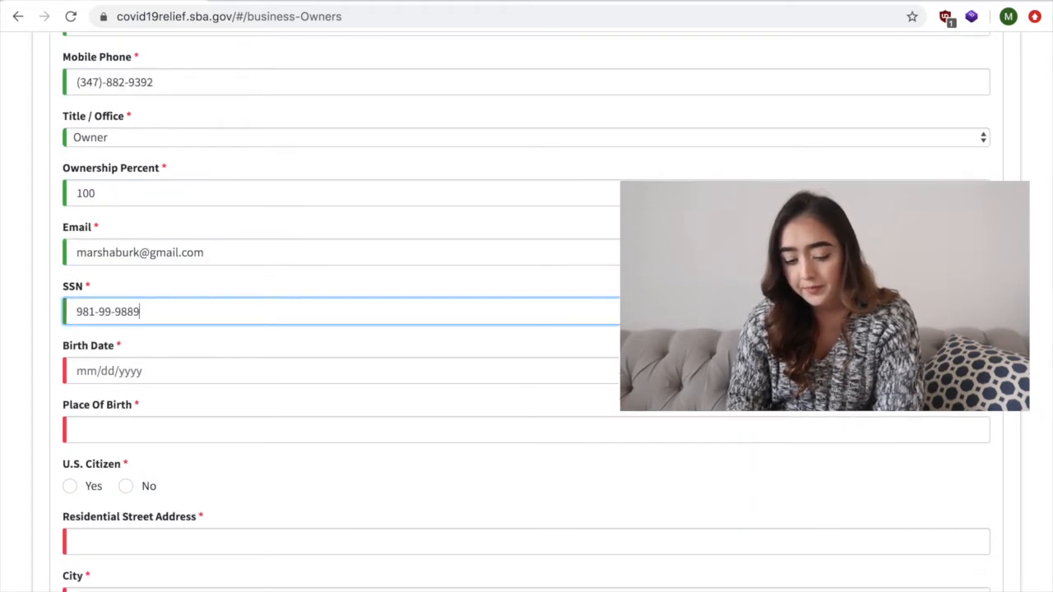
- Enter Owner/Agent 1's email, SSN and birth date
{"action": "scroll", "coordinate": [249, 356], "scroll_direction": "down", "scroll_amount": 2}
{"action": "left_click", "coordinate": [178, 247]}
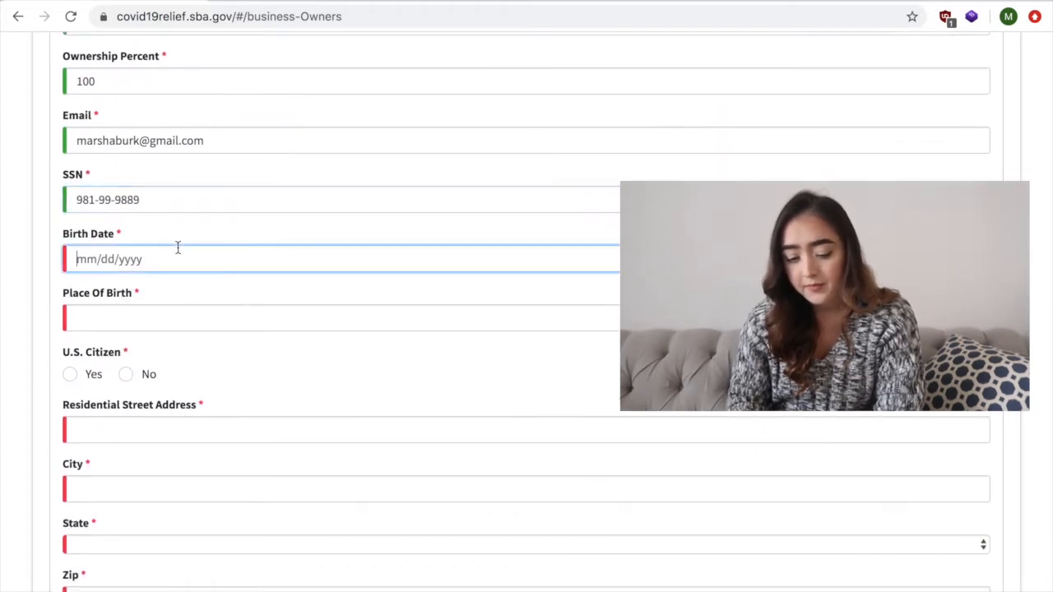
- Enter Uzbekistan as the place of birth, answer No to U.S. Citizen, and submit the owner page with the residential address filled in
{"action": "scroll", "coordinate": [145, 268], "scroll_direction": "down", "scroll_amount": 1}
{"action": "left_click", "coordinate": [144, 268]}
{"action": "type", "text": "Uzbek"}
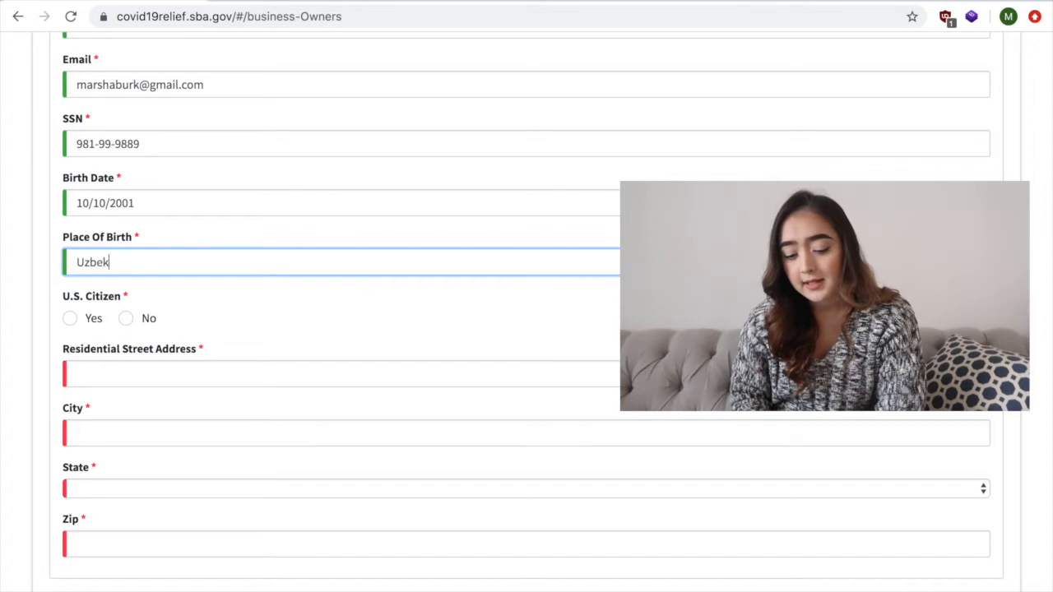
{"action": "type", "text": "istan"}
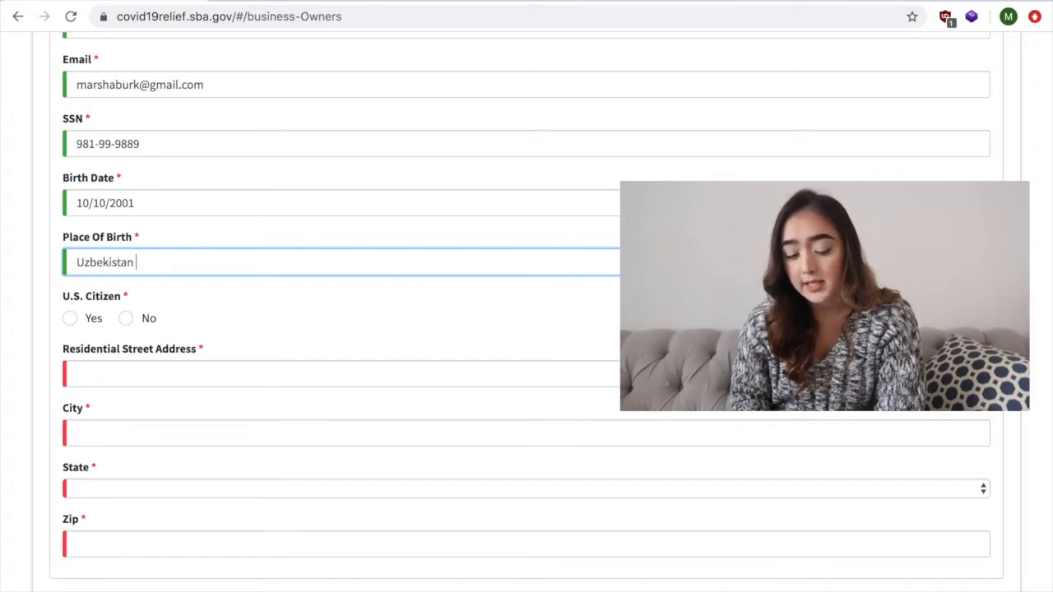
{"action": "scroll", "coordinate": [96, 260], "scroll_direction": "down", "scroll_amount": 1}
{"action": "left_click", "coordinate": [126, 260]}
{"action": "scroll", "coordinate": [216, 288], "scroll_direction": "down", "scroll_amount": 1}
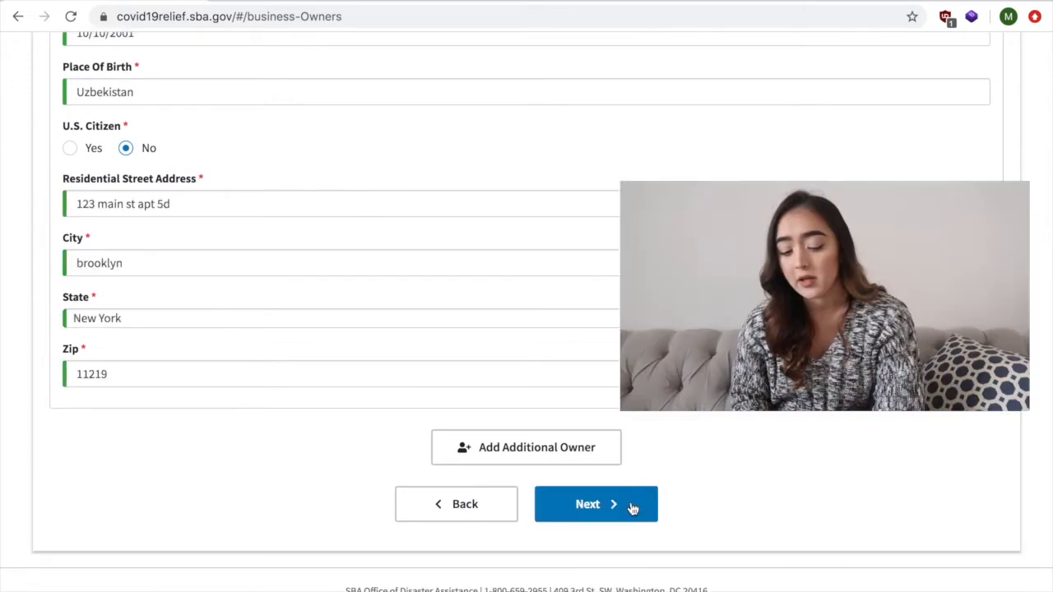
{"action": "left_click", "coordinate": [629, 502]}
- Answer No to the three criminal-offense and debarment questions, leaving the section about assistance with the application blank
{"action": "scroll", "coordinate": [491, 299], "scroll_direction": "down", "scroll_amount": 3}
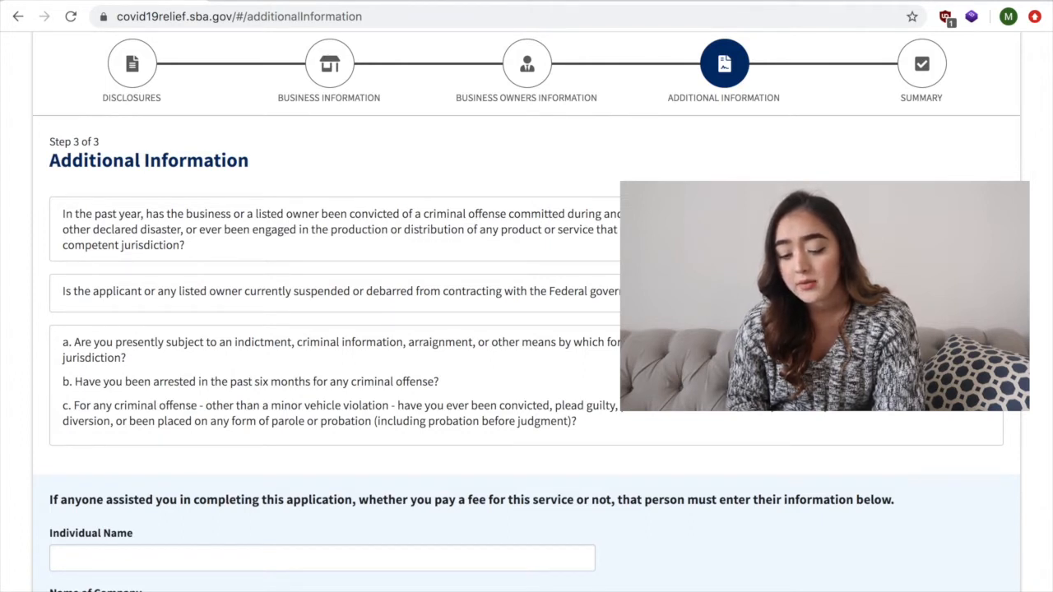
{"action": "scroll", "coordinate": [526, 329], "scroll_direction": "down", "scroll_amount": 5}
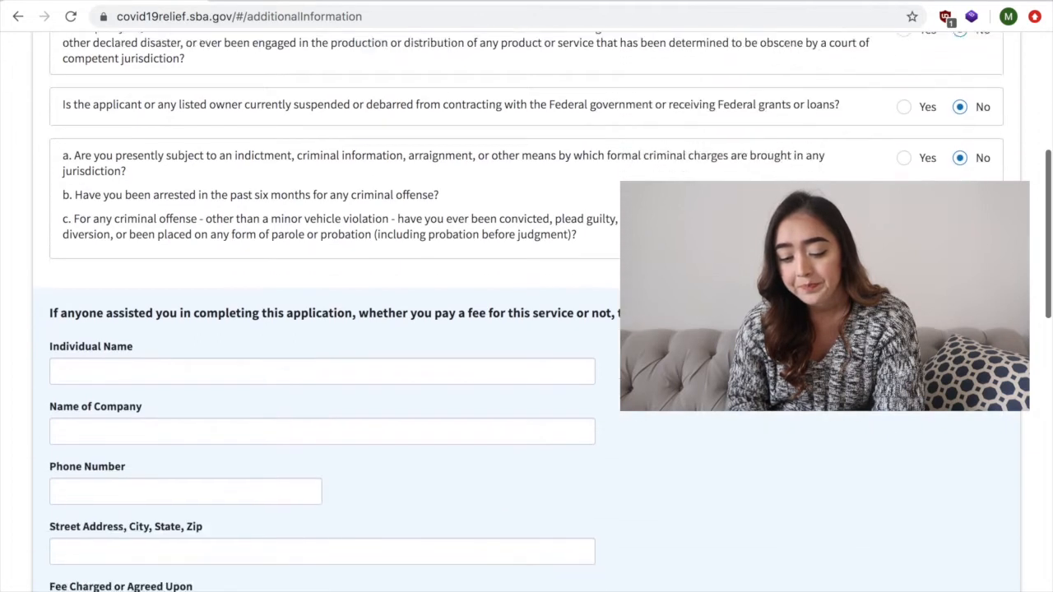
{"action": "scroll", "coordinate": [526, 329], "scroll_direction": "down", "scroll_amount": 1}
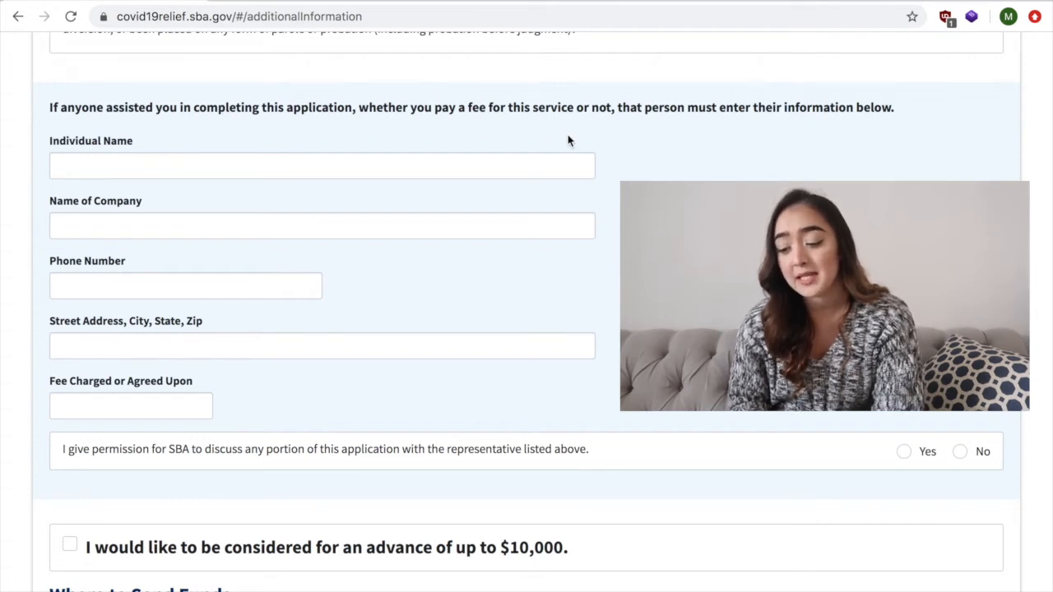
{"action": "scroll", "coordinate": [275, 326], "scroll_direction": "down", "scroll_amount": 2}
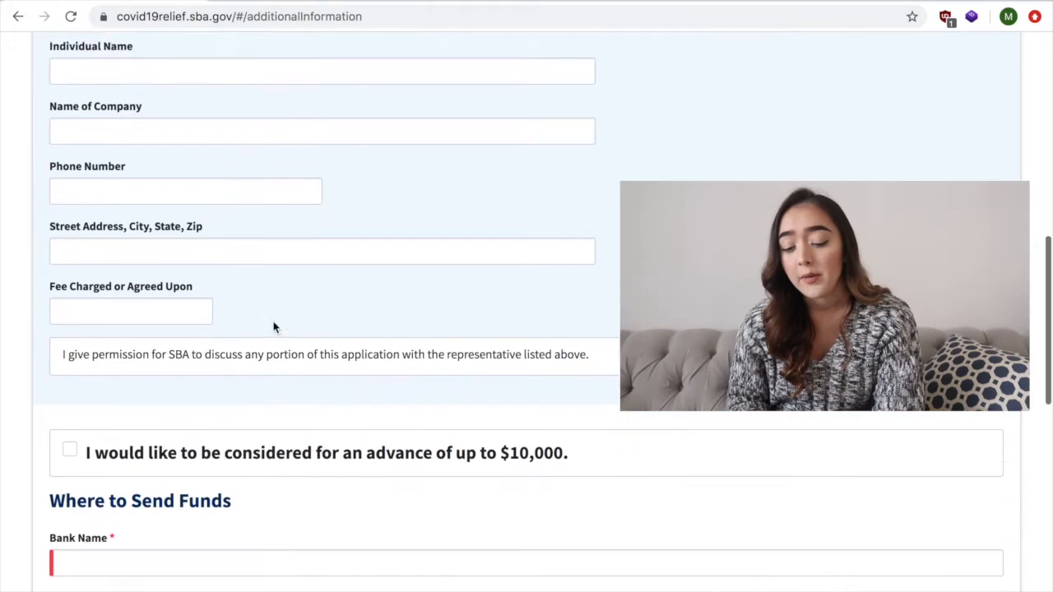
{"action": "scroll", "coordinate": [380, 403], "scroll_direction": "down", "scroll_amount": 1}
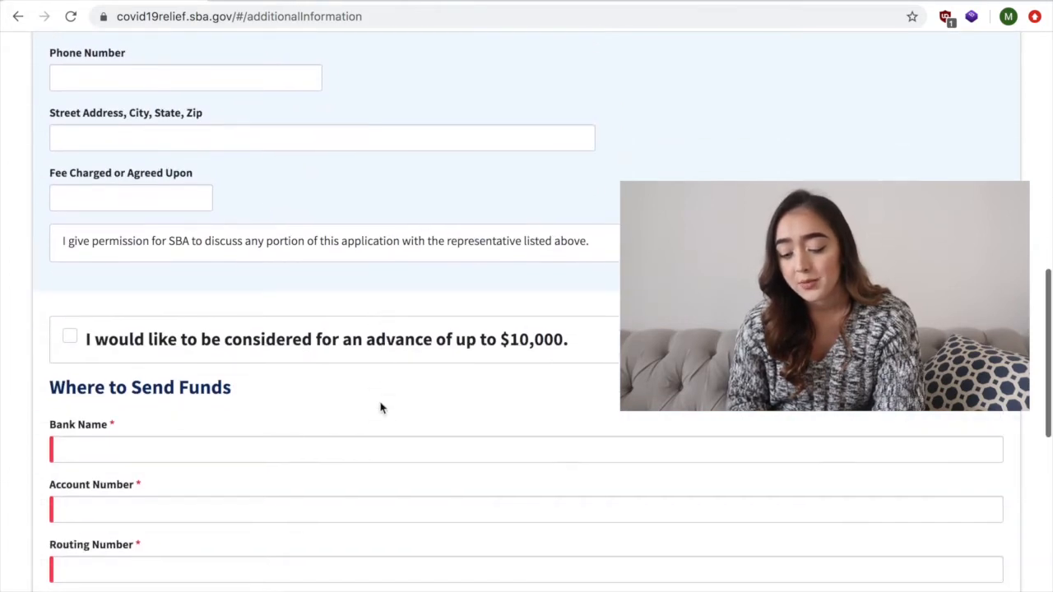
{"action": "scroll", "coordinate": [526, 329], "scroll_direction": "down", "scroll_amount": 2}
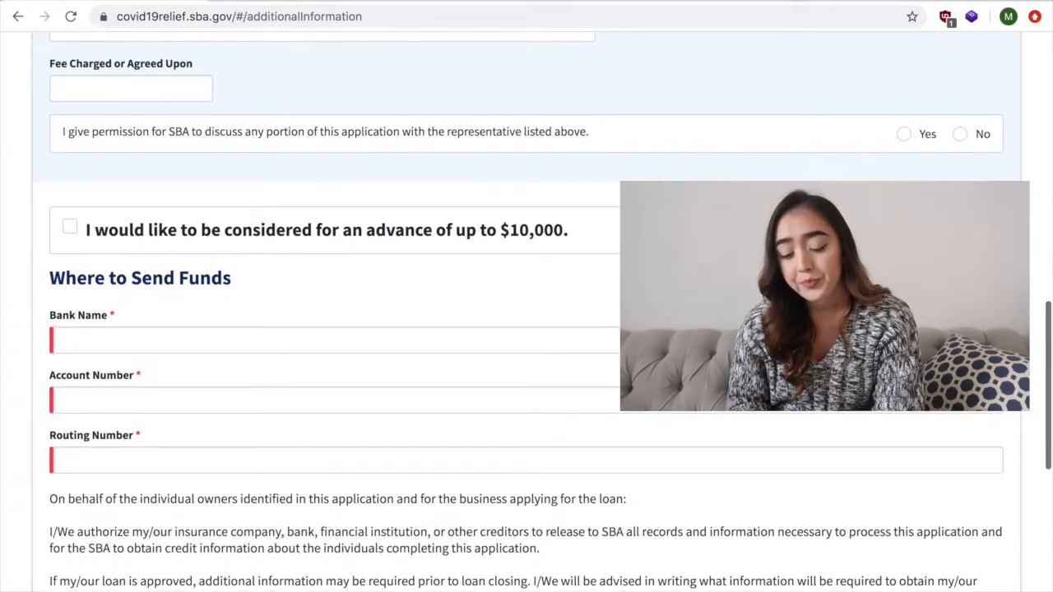
- Request to be considered for an advance of up to $10,000
{"action": "scroll", "coordinate": [526, 329], "scroll_direction": "up", "scroll_amount": 4}
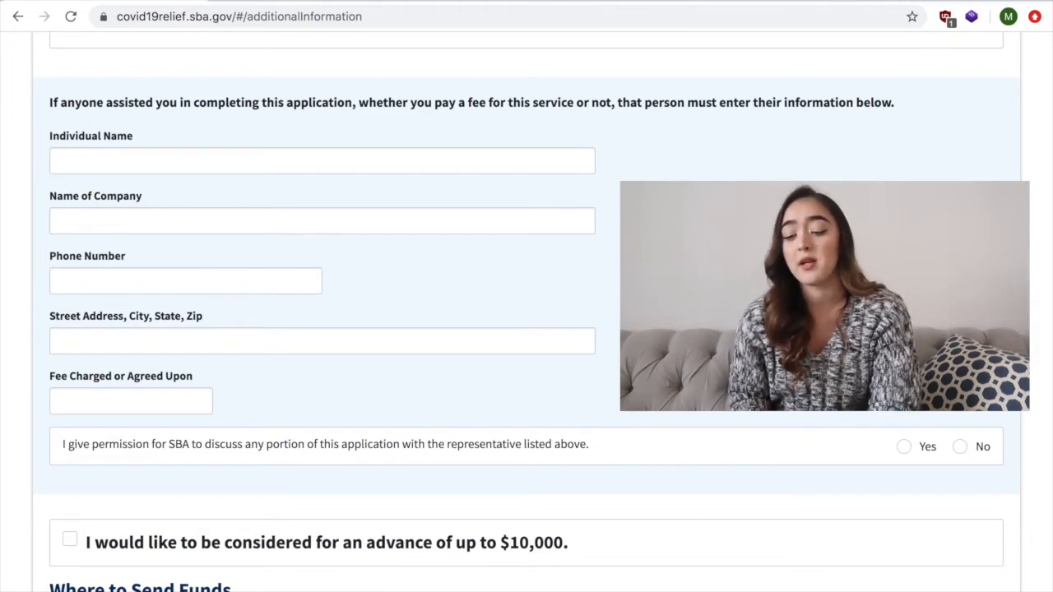
{"action": "scroll", "coordinate": [540, 435], "scroll_direction": "down", "scroll_amount": 5}
{"action": "scroll", "coordinate": [218, 168], "scroll_direction": "up", "scroll_amount": 2}
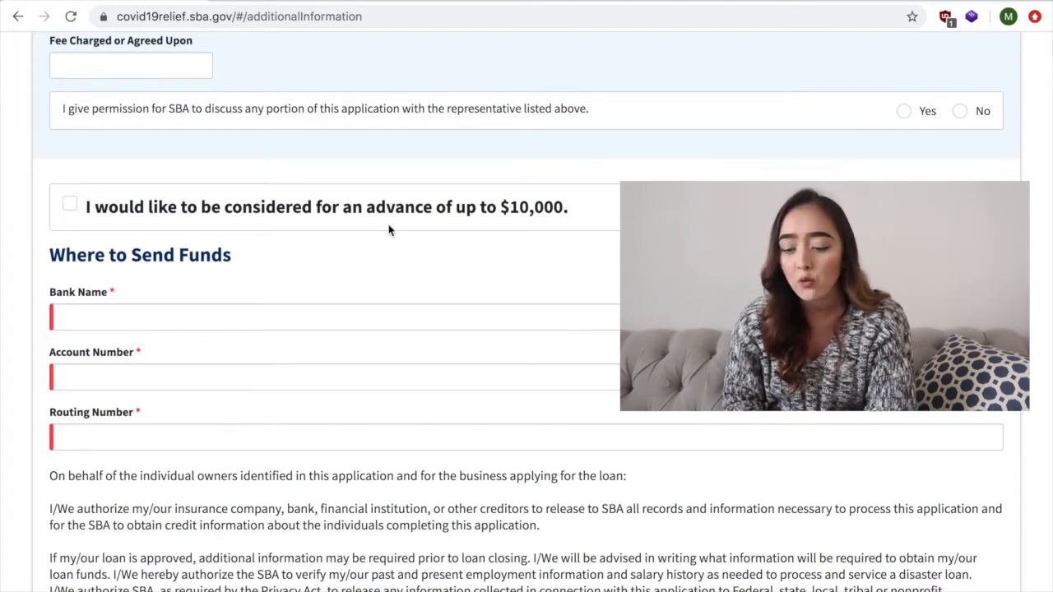
{"action": "left_click", "coordinate": [67, 207]}
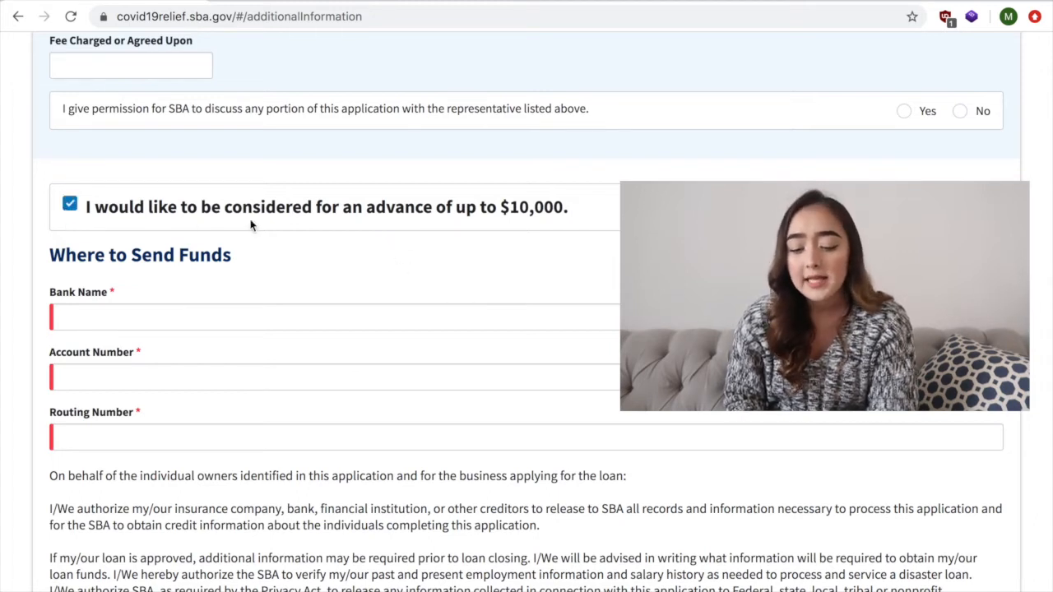
- Certify under penalty of perjury that the information is true and correct, and continue to the application summary
{"action": "scroll", "coordinate": [312, 287], "scroll_direction": "down", "scroll_amount": 1}
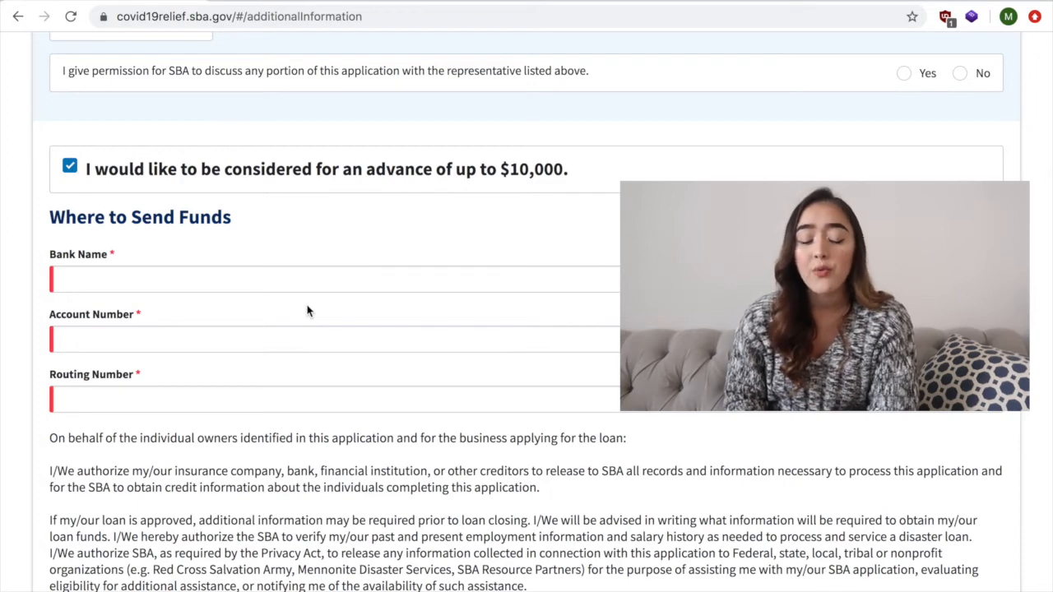
{"action": "scroll", "coordinate": [308, 310], "scroll_direction": "down", "scroll_amount": 5}
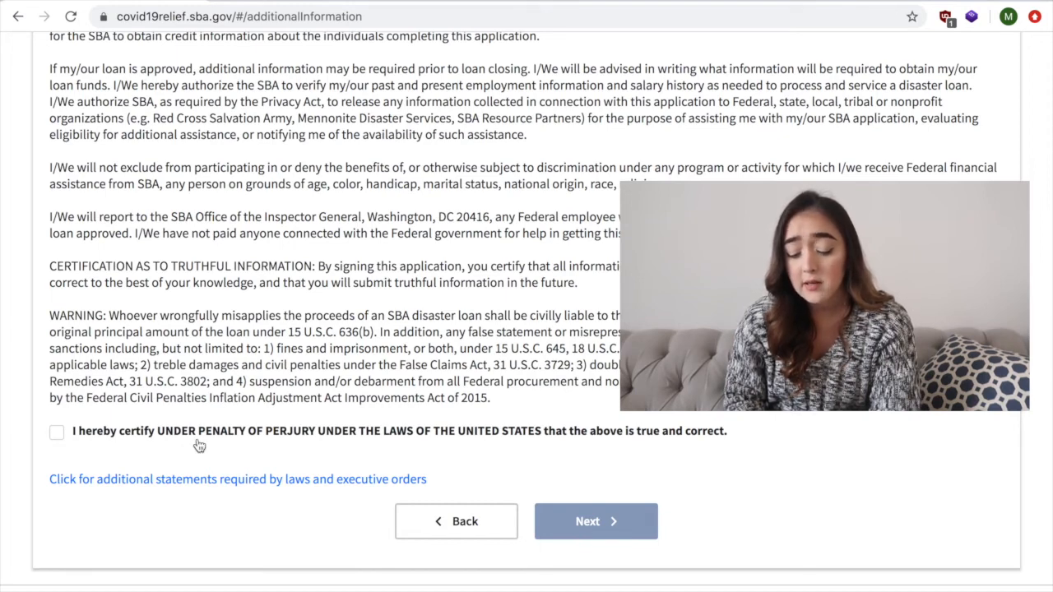
{"action": "left_click", "coordinate": [57, 432]}
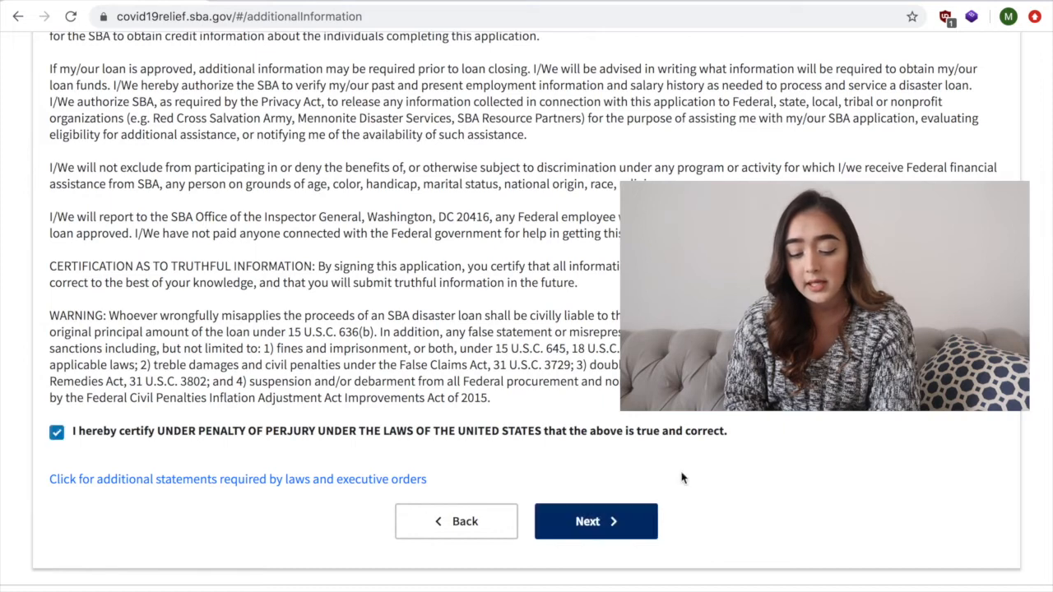
{"action": "left_click", "coordinate": [595, 522]}
- Review the summary's business information and Owner/Agent 1 entries down to the Additional Information section
{"action": "scroll", "coordinate": [538, 365], "scroll_direction": "down", "scroll_amount": 3}
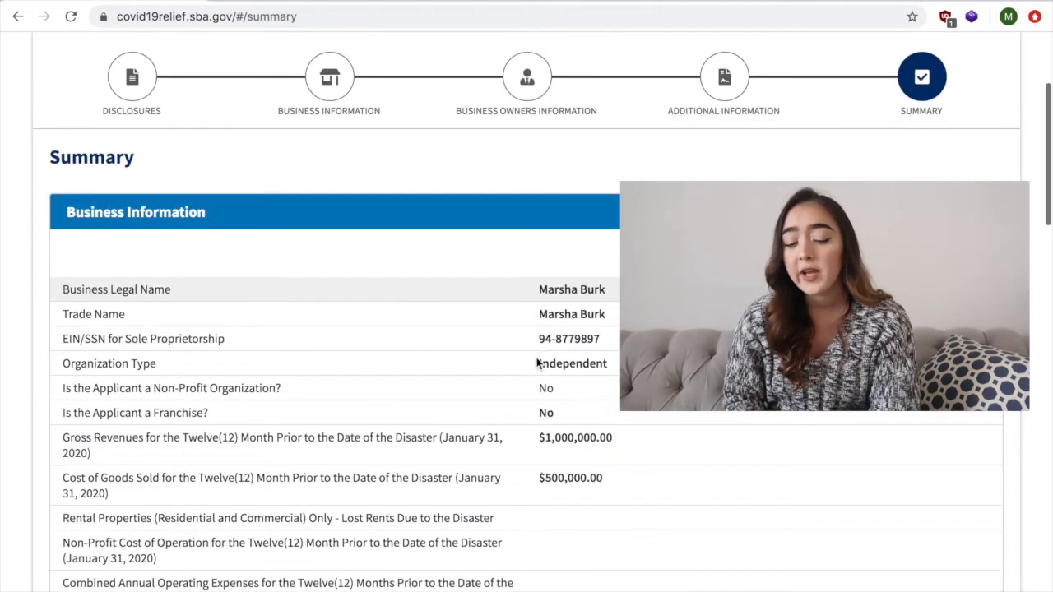
{"action": "scroll", "coordinate": [538, 364], "scroll_direction": "down", "scroll_amount": 1}
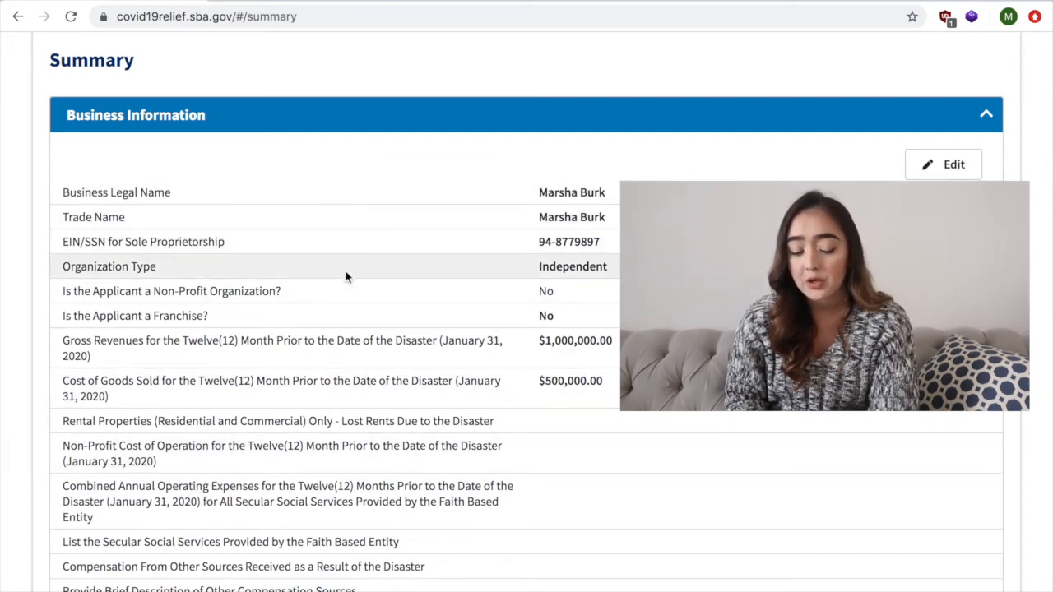
{"action": "scroll", "coordinate": [347, 287], "scroll_direction": "down", "scroll_amount": 7}
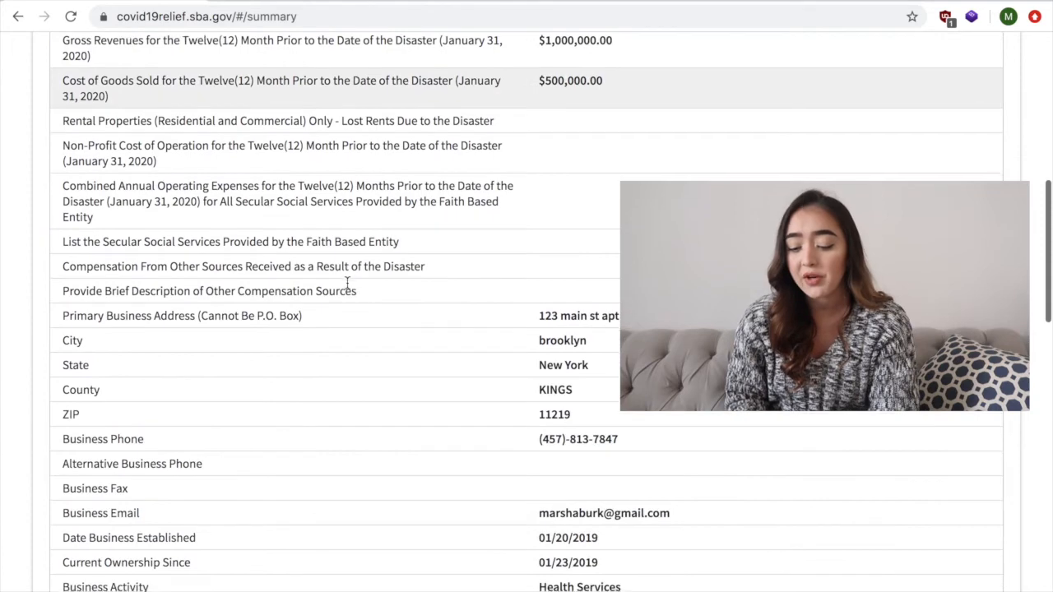
{"action": "scroll", "coordinate": [347, 288], "scroll_direction": "down", "scroll_amount": 11}
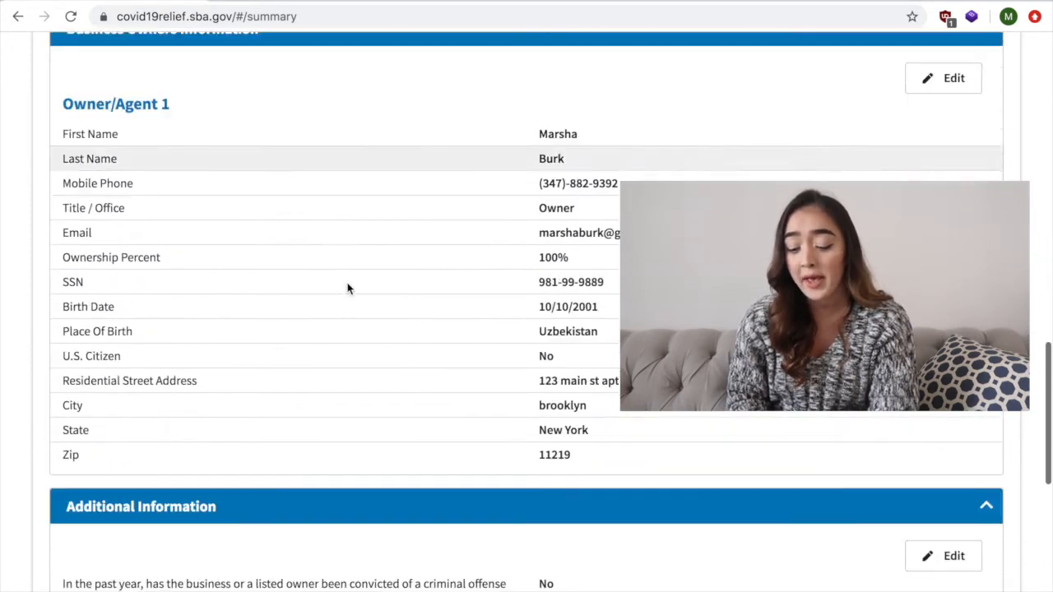